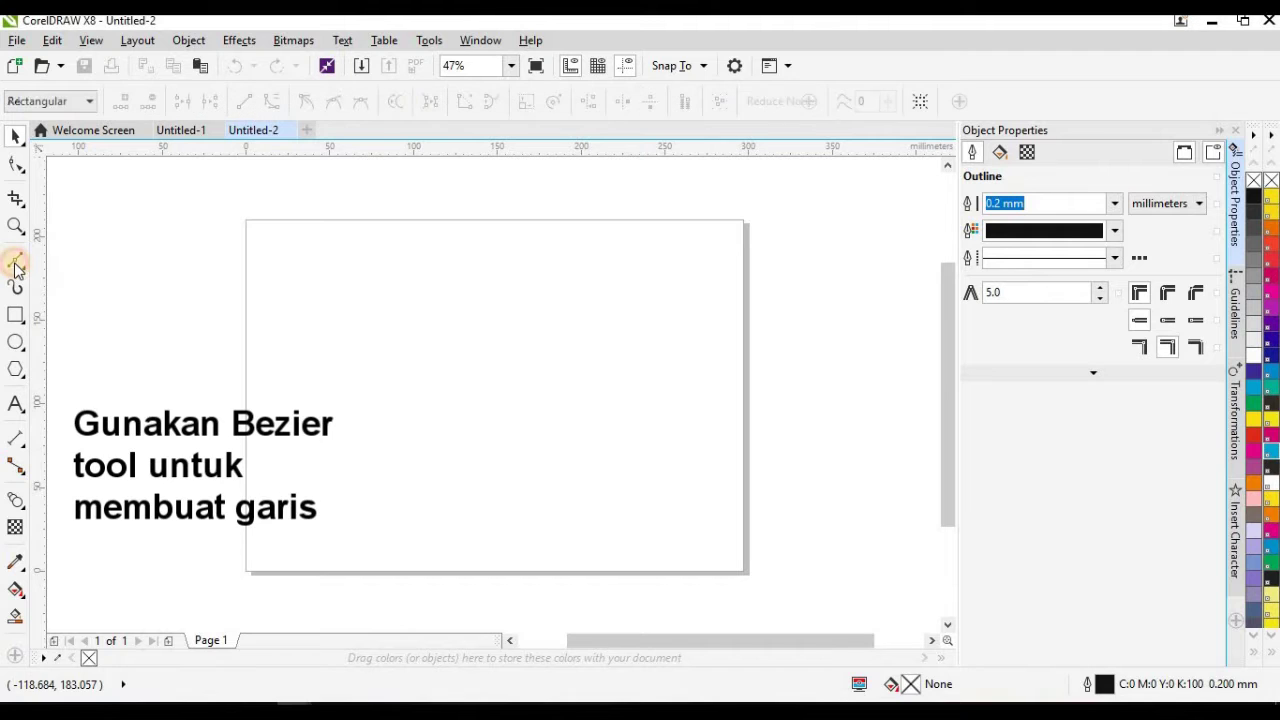
# Step: Draw a nearly horizontal line about 278 mm long with the Bezier tool near the page's upper edge and duplicate it below
pyautogui.click(226, 273)
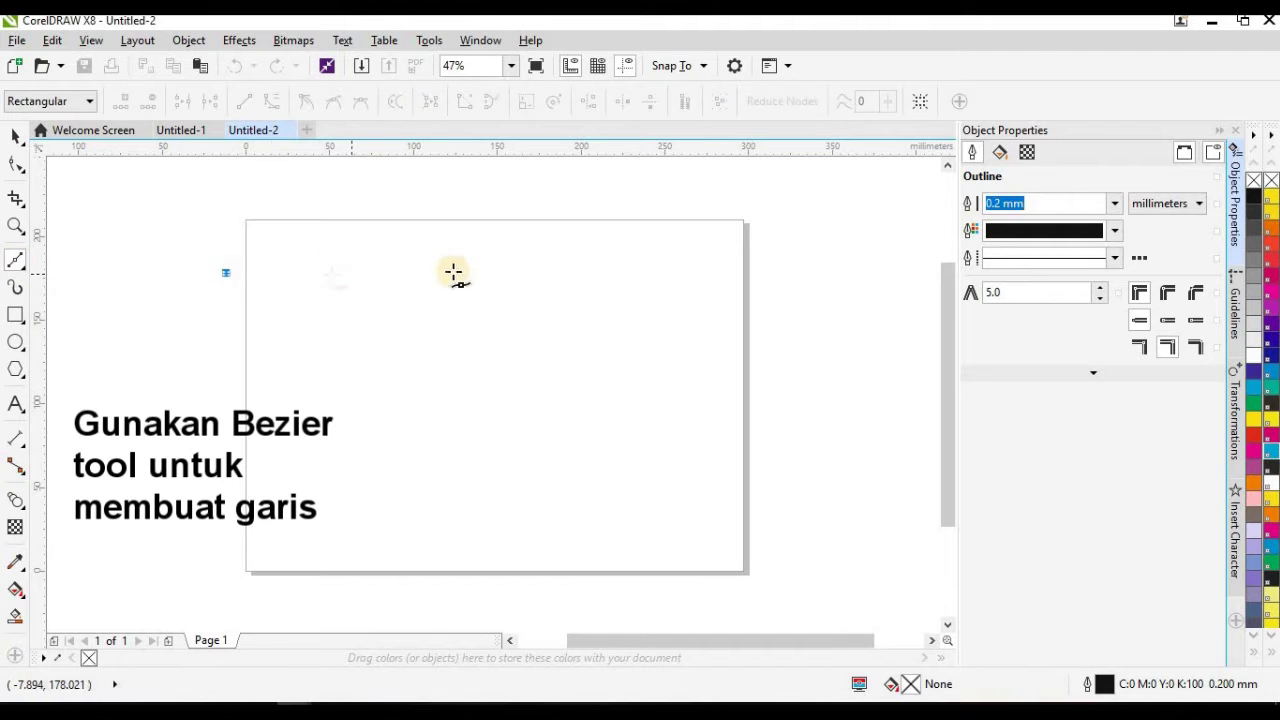
pyautogui.click(697, 277)
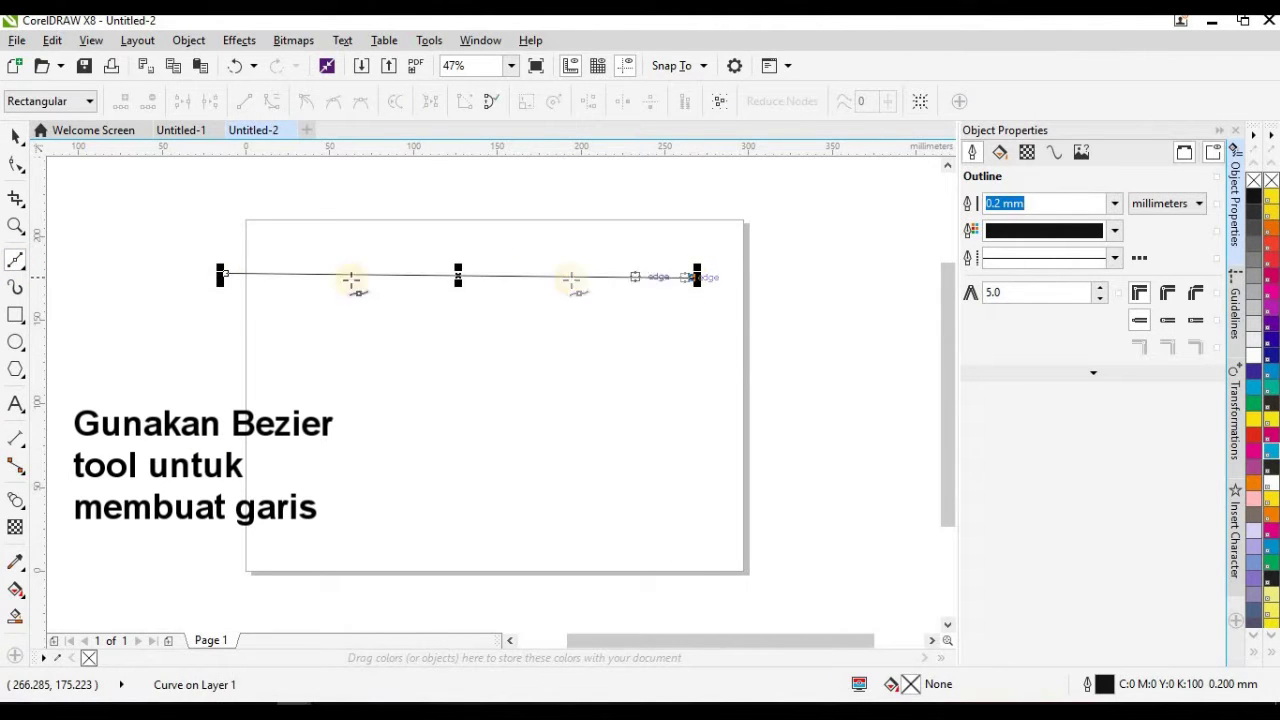
pyautogui.click(16, 135)
pyautogui.moveTo(458, 273); pyautogui.dragTo(452, 364)
pyautogui.rightClick(452, 364)
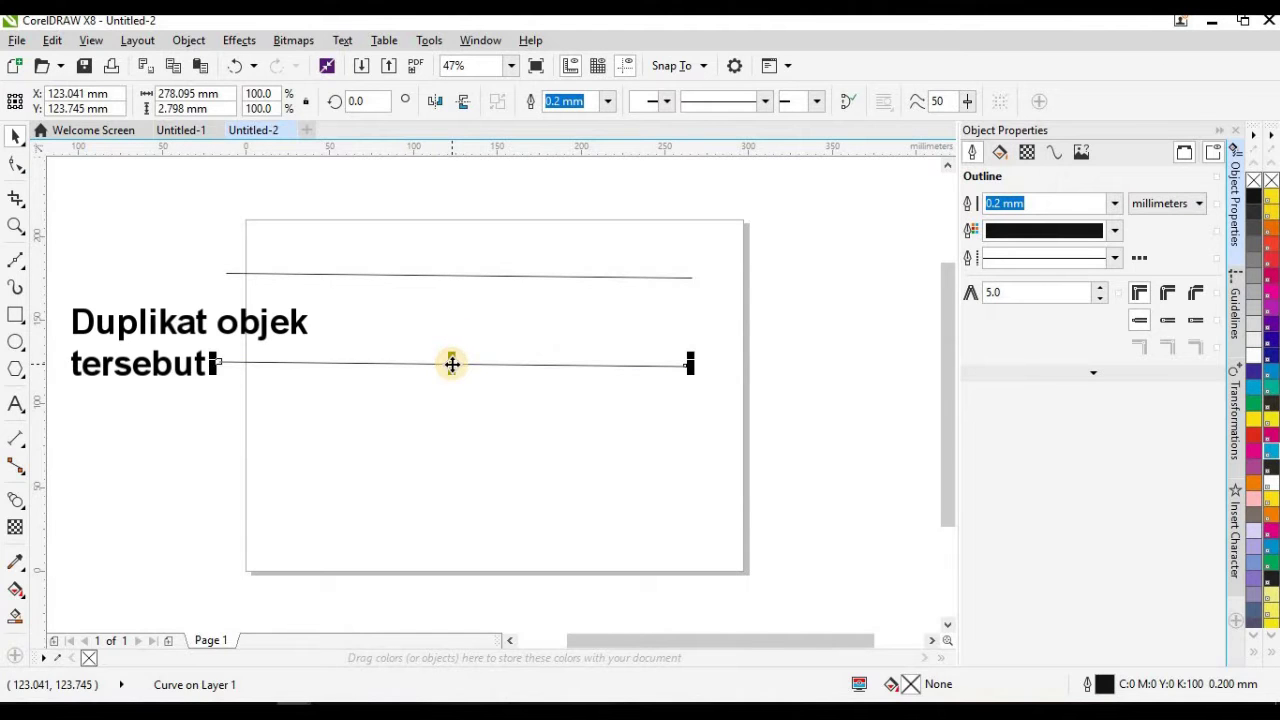
# Step: Blend the lower line into the upper line with 20 intermediate steps
pyautogui.click(15, 501)
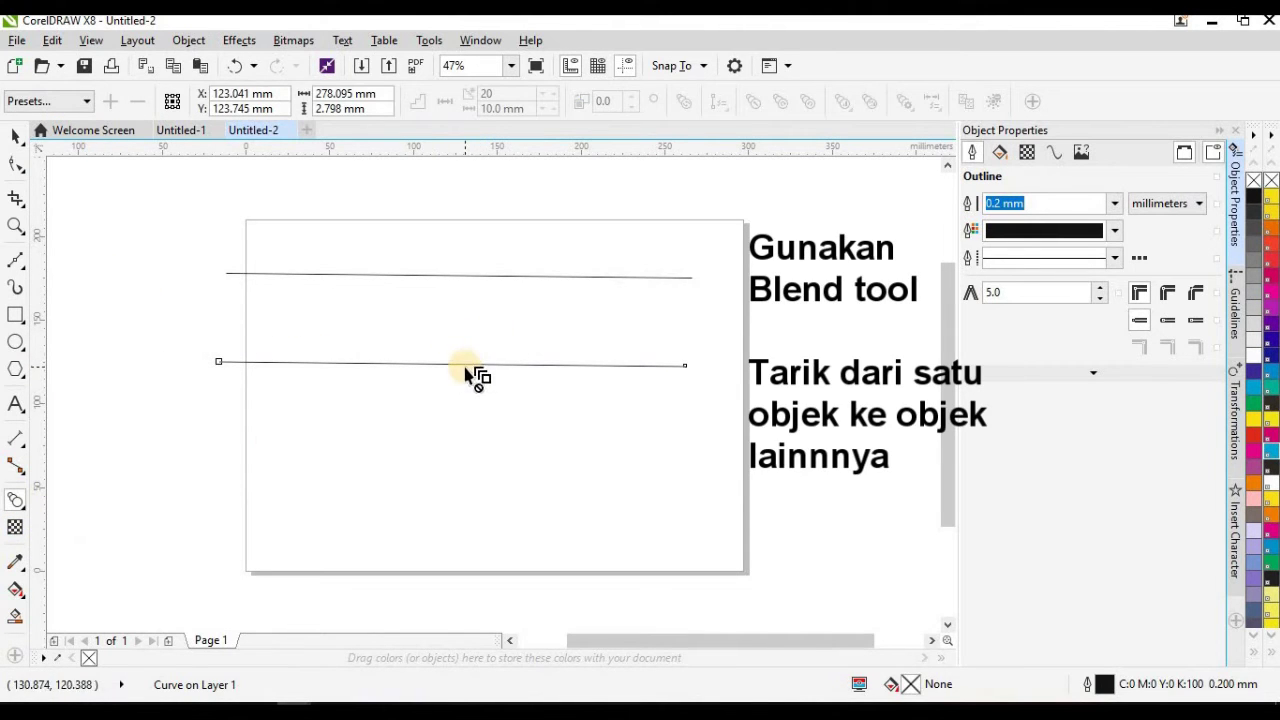
pyautogui.moveTo(465, 367); pyautogui.dragTo(456, 280)
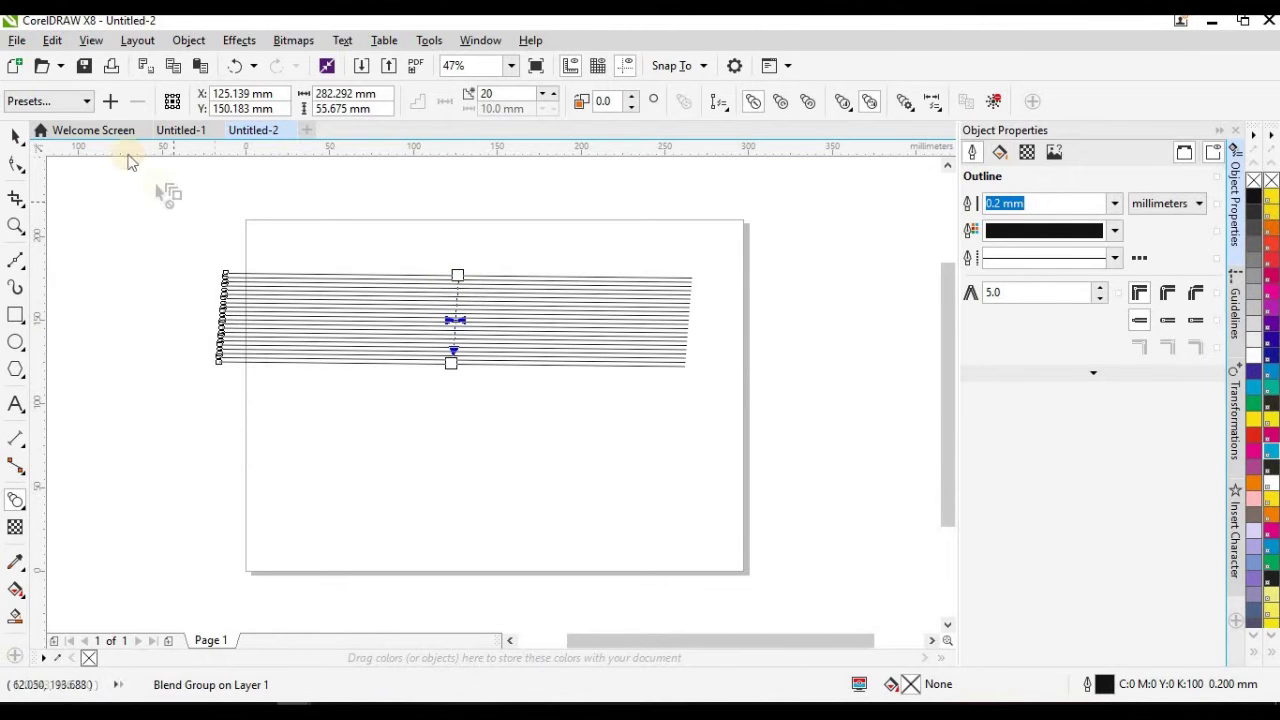
pyautogui.click(16, 135)
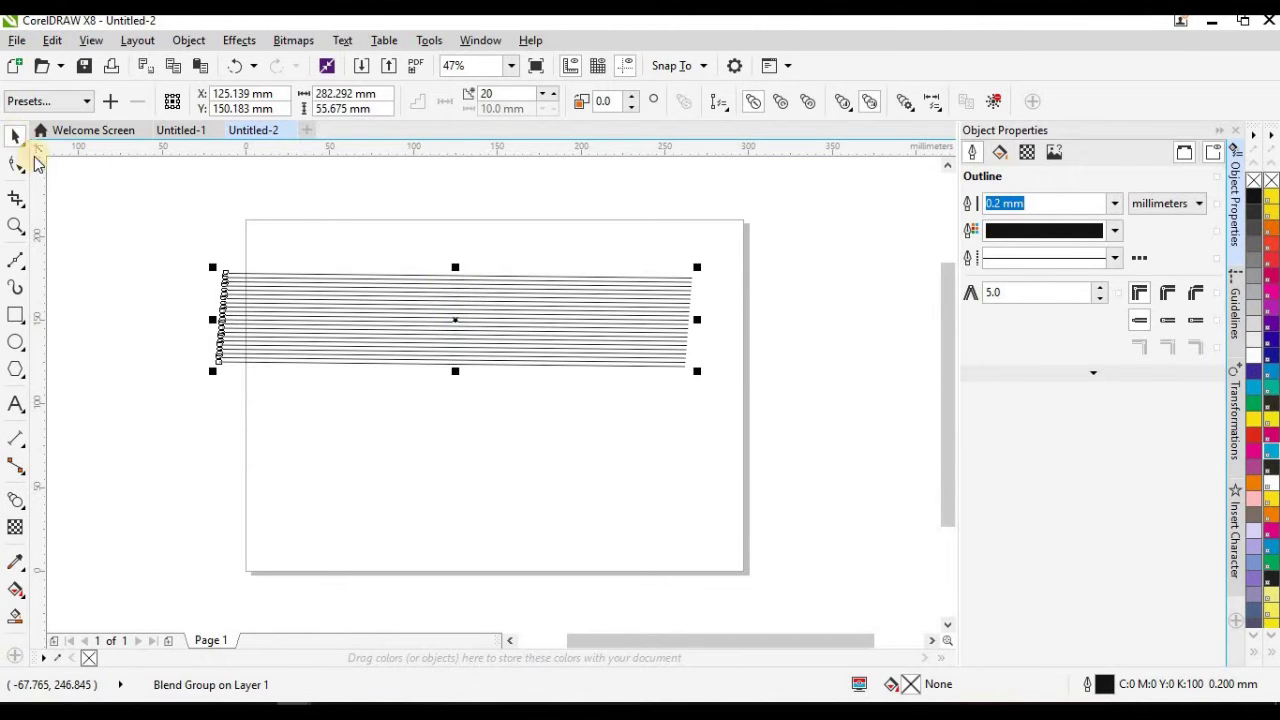
# Step: Set the outline colour of the blend's bottom line to dark blue (C100 M100 Y0 K0)
pyautogui.click(527, 408)
pyautogui.scroll(2, 505, 367)
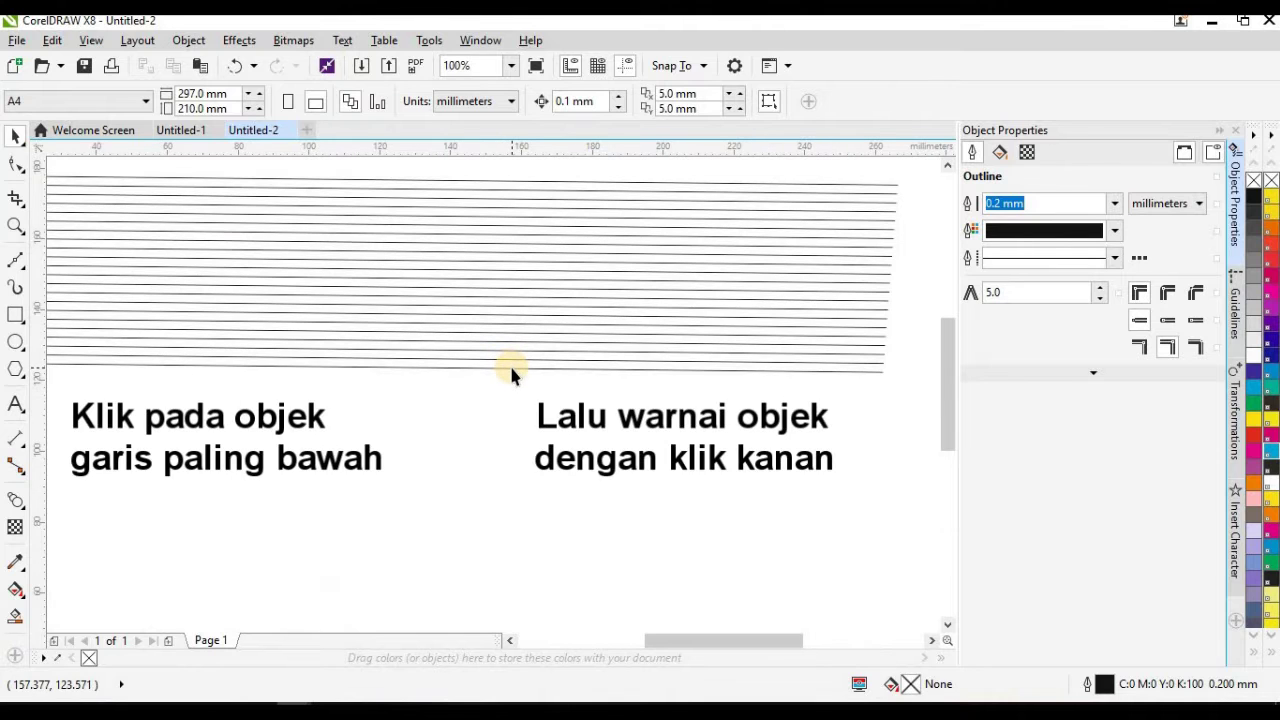
pyautogui.click(511, 370)
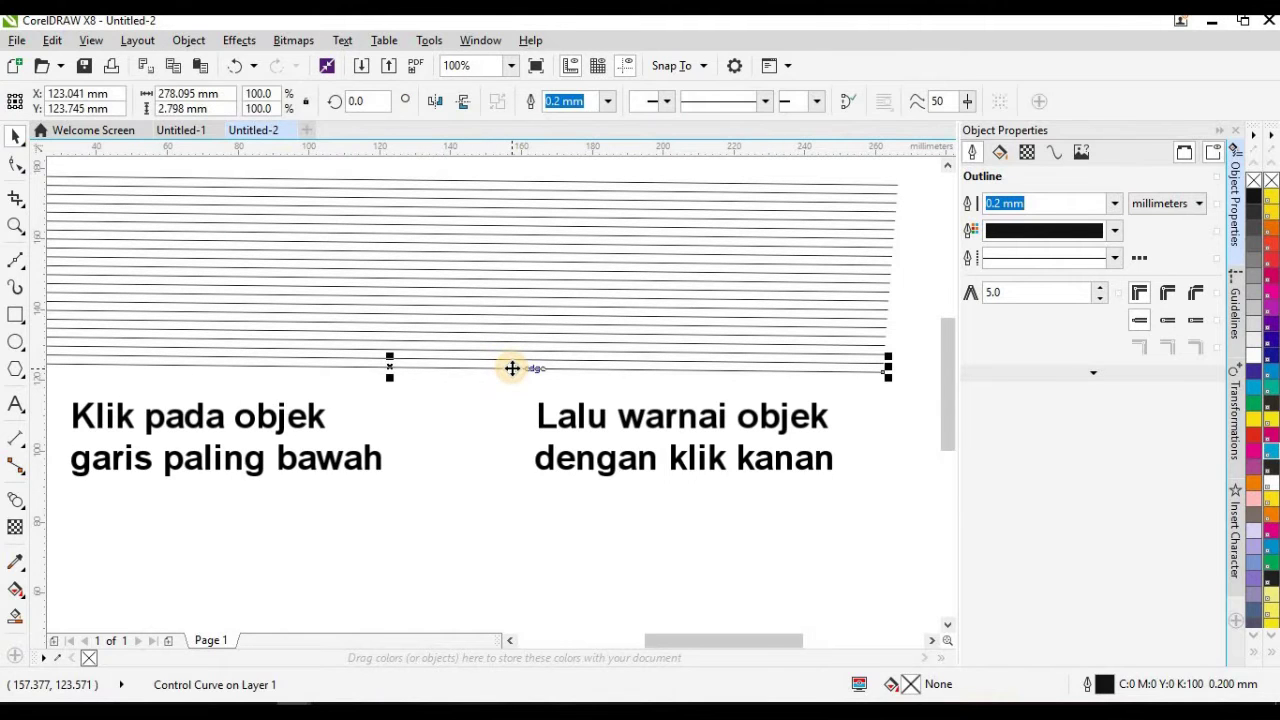
pyautogui.rightClick(1258, 372)
pyautogui.click(610, 178)
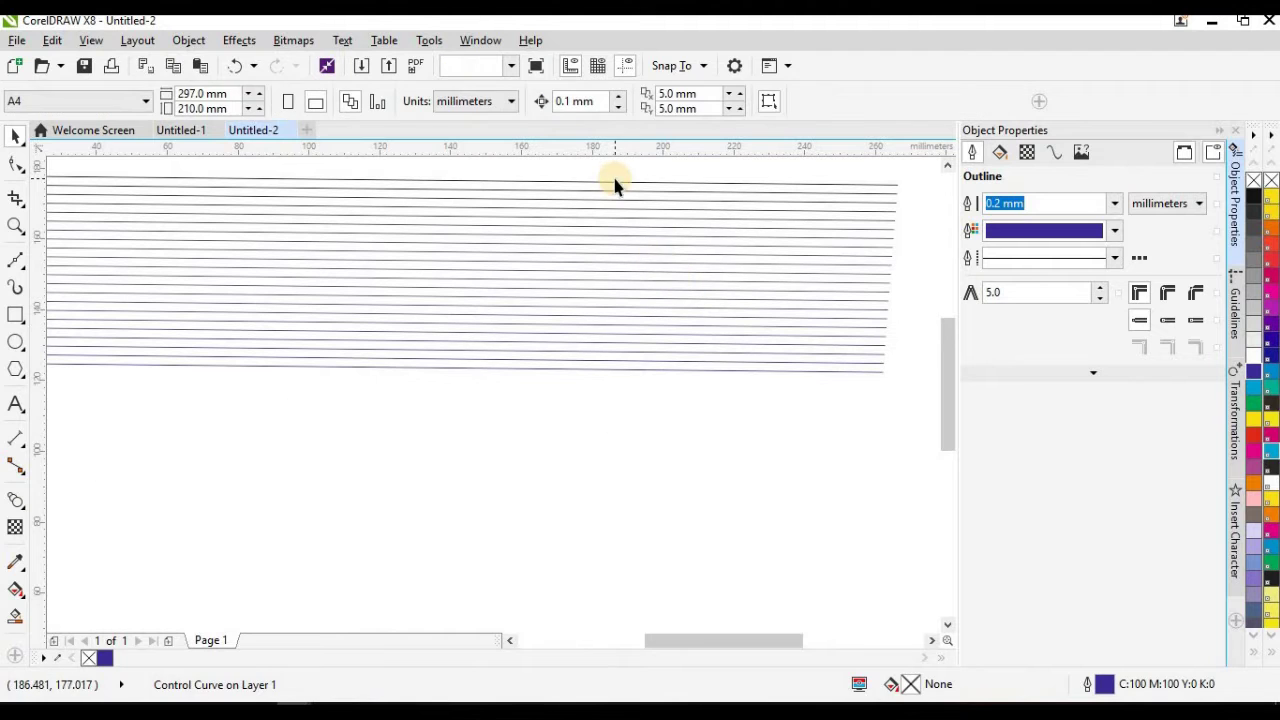
# Step: Set the outline colour of the blend's top line to cyan (C100 M0 Y0 K0)
pyautogui.scroll(-2, 860, 213)
pyautogui.scroll(1, 793, 213)
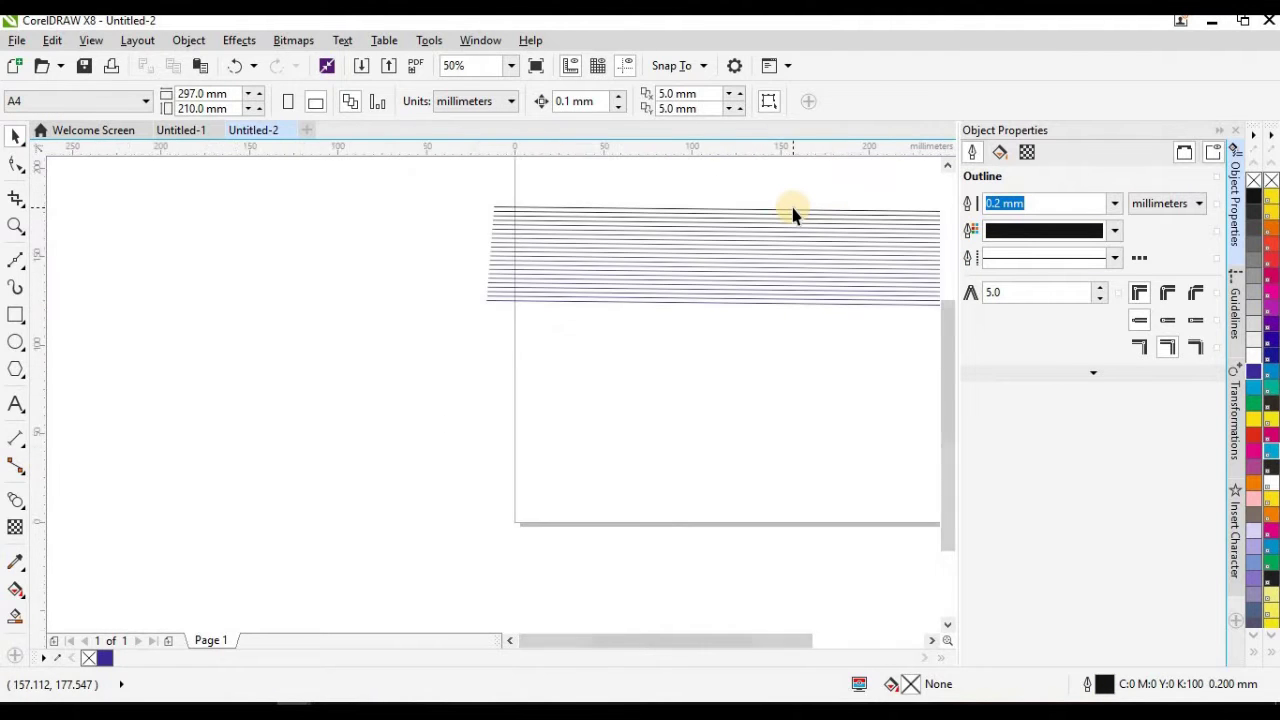
pyautogui.scroll(1, 793, 213)
pyautogui.click(791, 213)
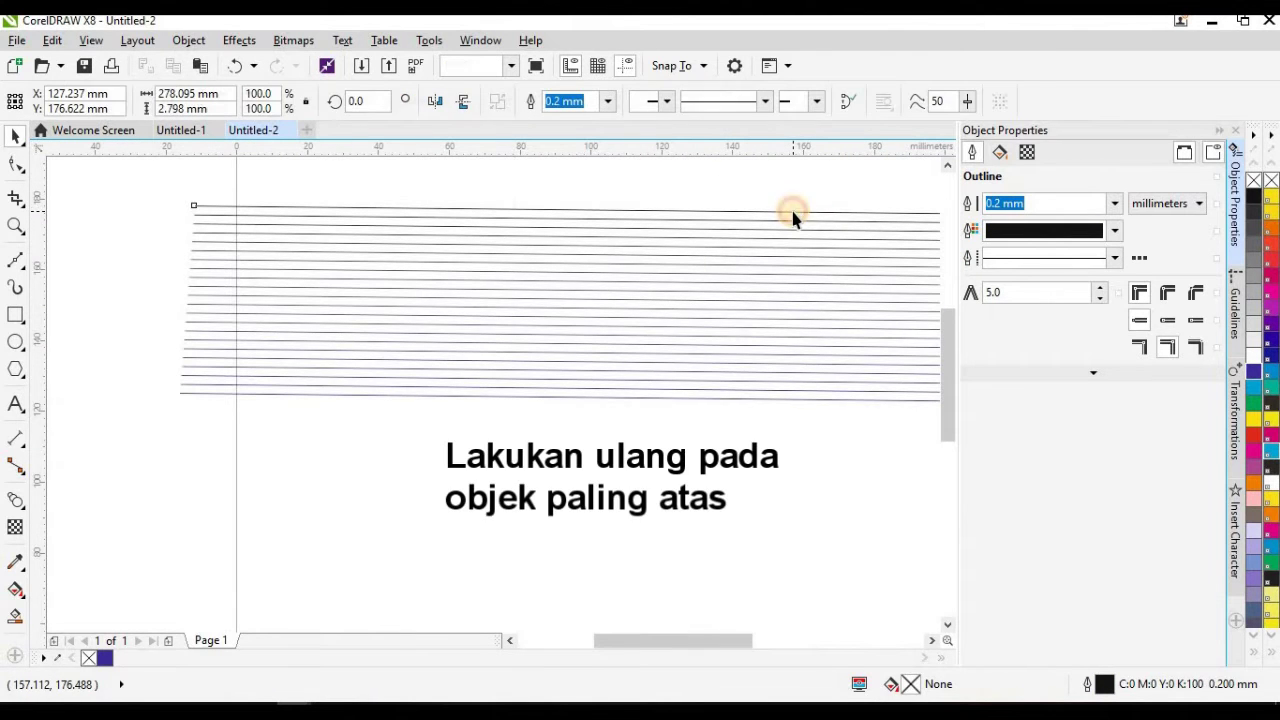
pyautogui.rightClick(1256, 386)
pyautogui.scroll(-2, 846, 390)
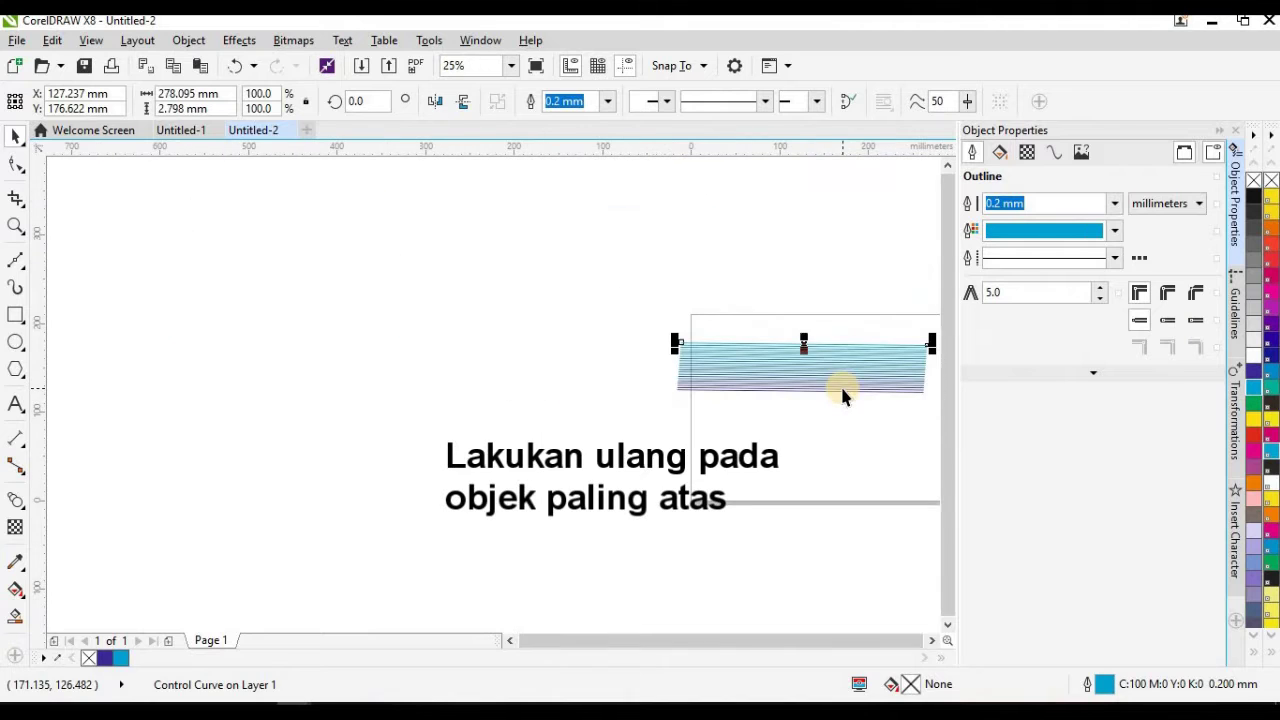
# Step: Rotate the blend's cyan top line about its centre, trying several angles and ending at about 51 degrees
pyautogui.click(813, 348)
pyautogui.scroll(1, 815, 355)
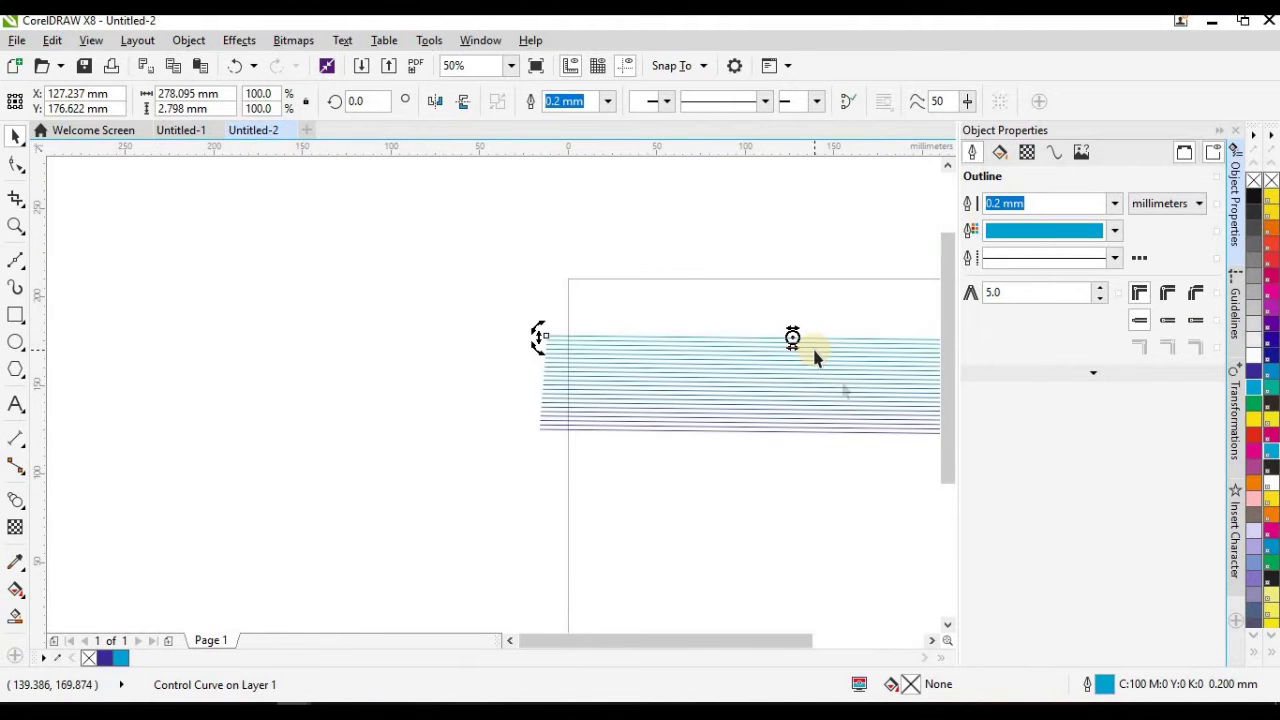
pyautogui.click(932, 641)
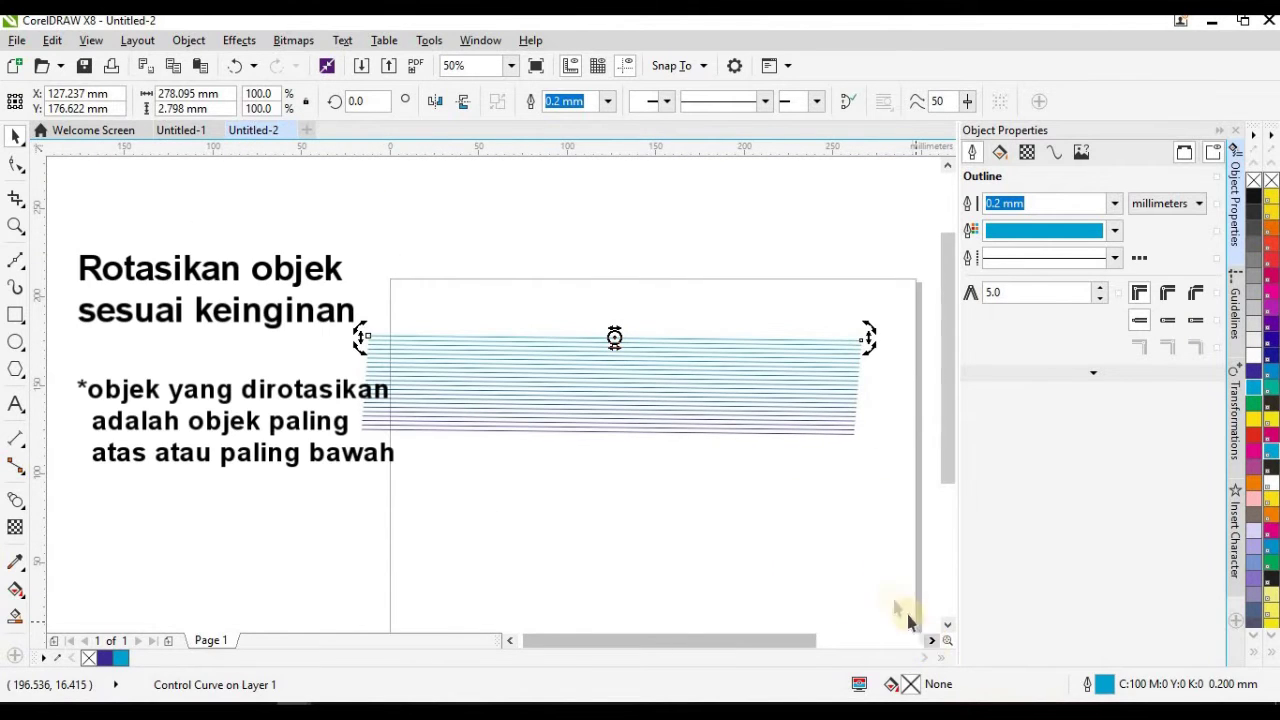
pyautogui.moveTo(363, 350); pyautogui.dragTo(609, 507)
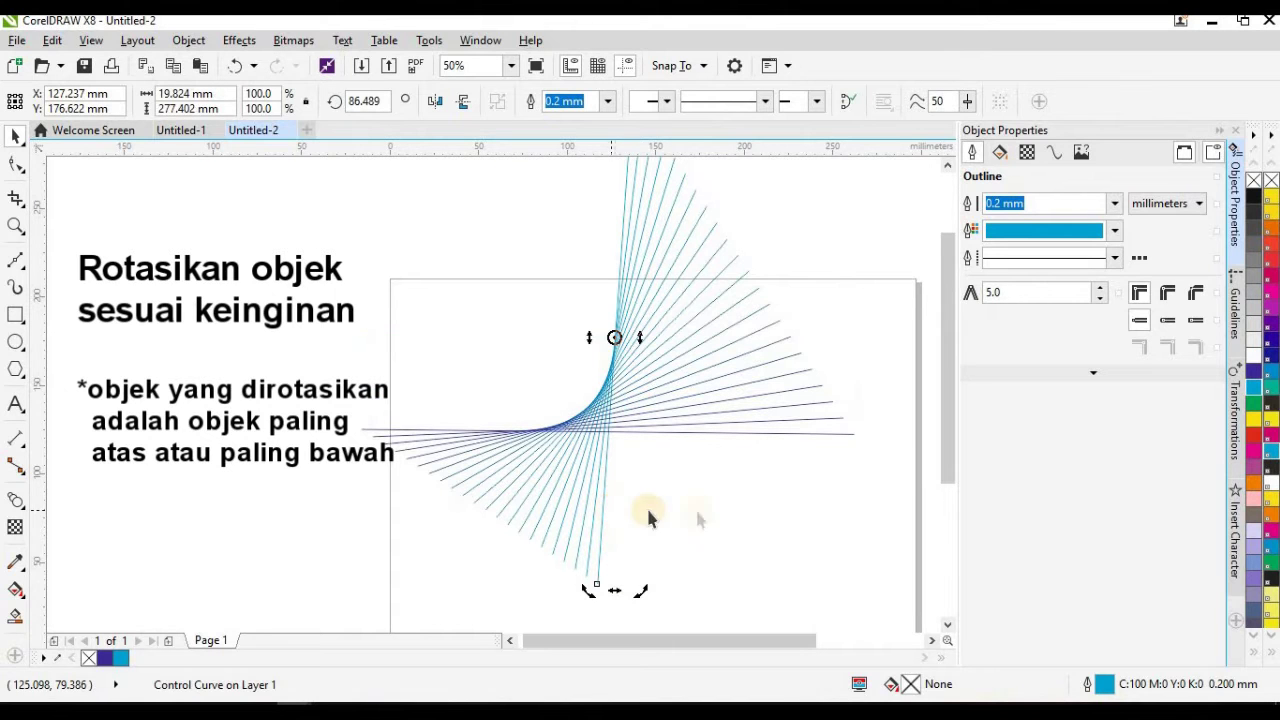
pyautogui.moveTo(646, 585); pyautogui.dragTo(716, 521)
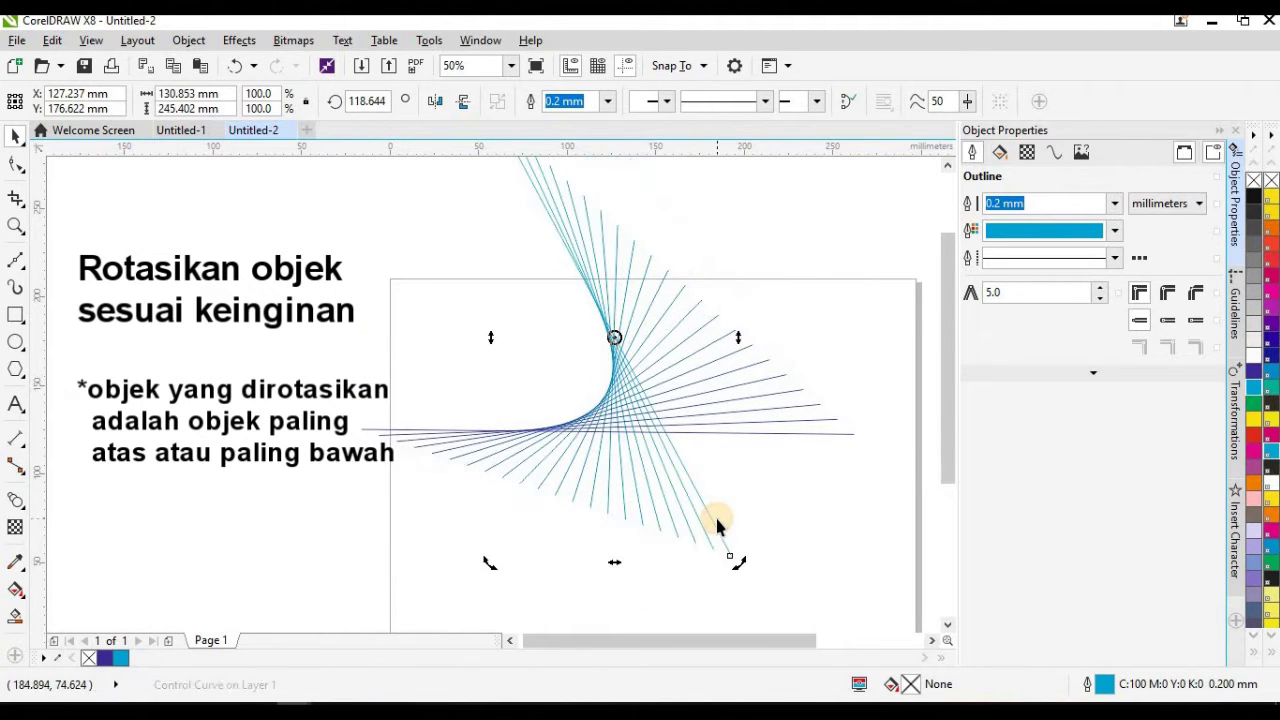
pyautogui.moveTo(735, 563); pyautogui.dragTo(509, 494)
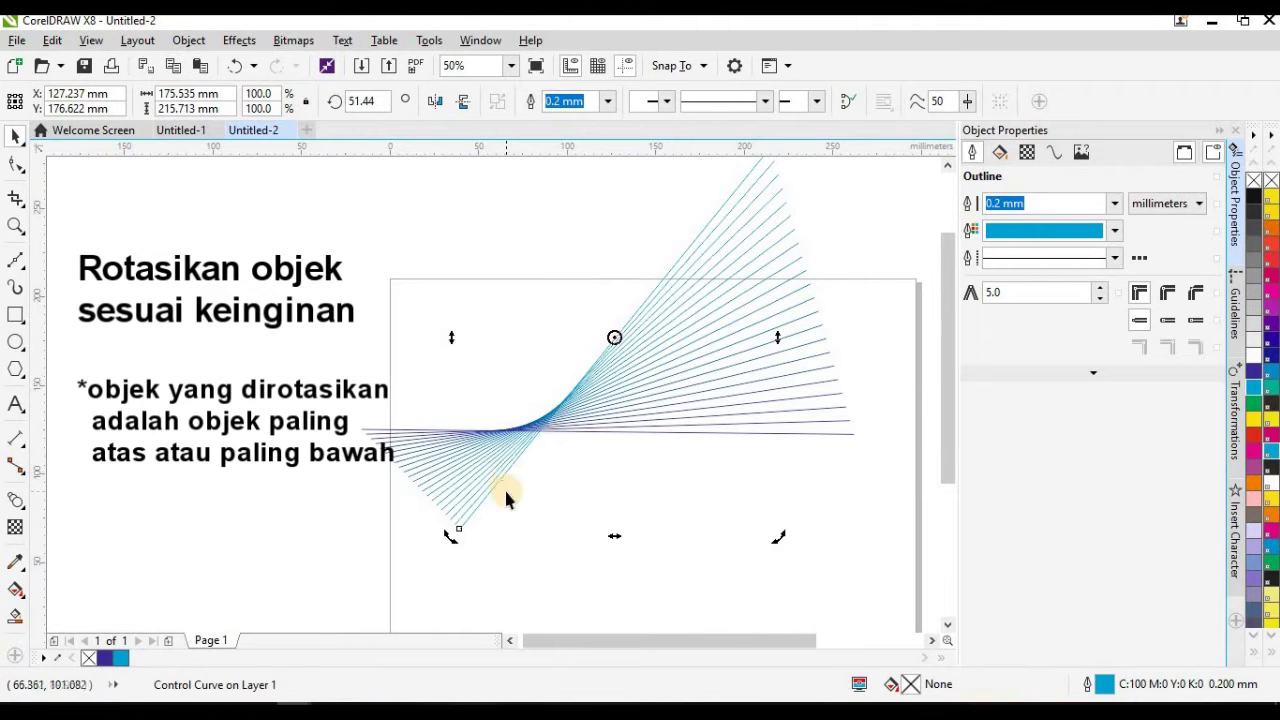
pyautogui.click(778, 480)
# Step: Select the whole blue line blend and move it off the page to the empty area at the upper left
pyautogui.scroll(-1, 765, 420)
pyautogui.moveTo(437, 258); pyautogui.dragTo(838, 530)
pyautogui.moveTo(749, 428); pyautogui.dragTo(253, 297)
pyautogui.click(363, 437)
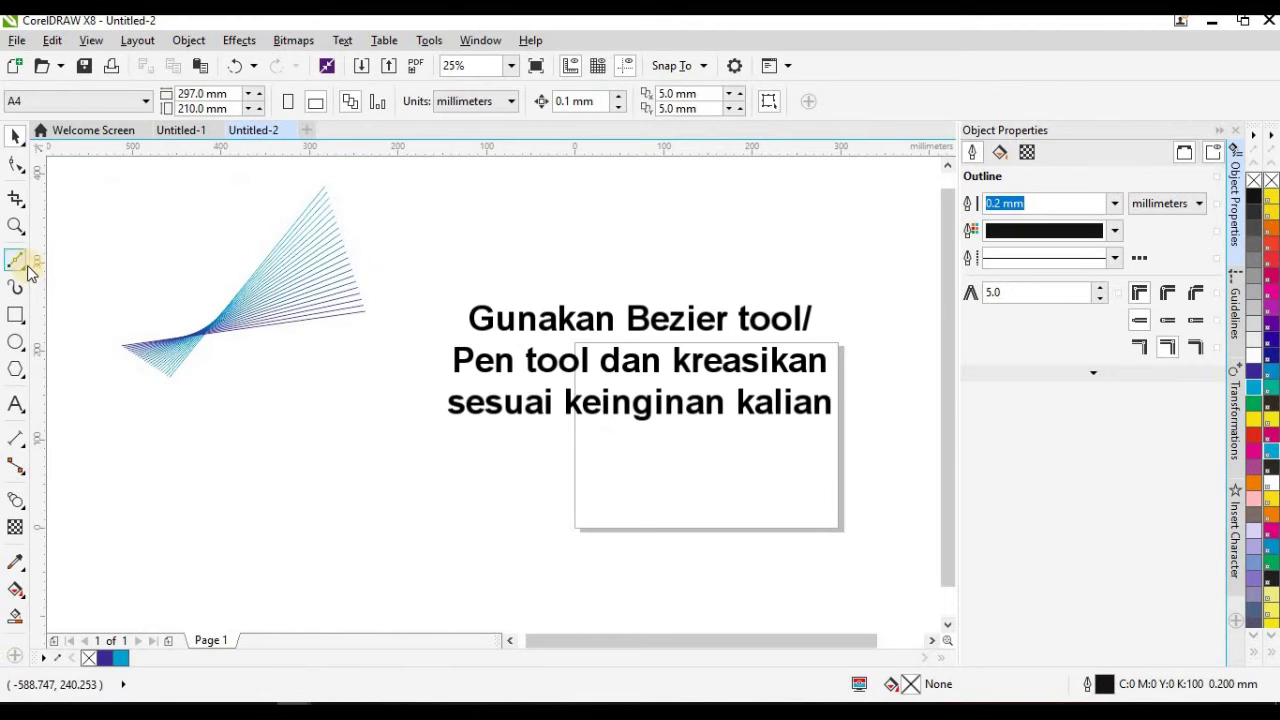
# Step: Draw a vertical arc bulging to the right, about 68 mm wide and 244 mm tall, with the Bezier tool beside the page
pyautogui.click(17, 260)
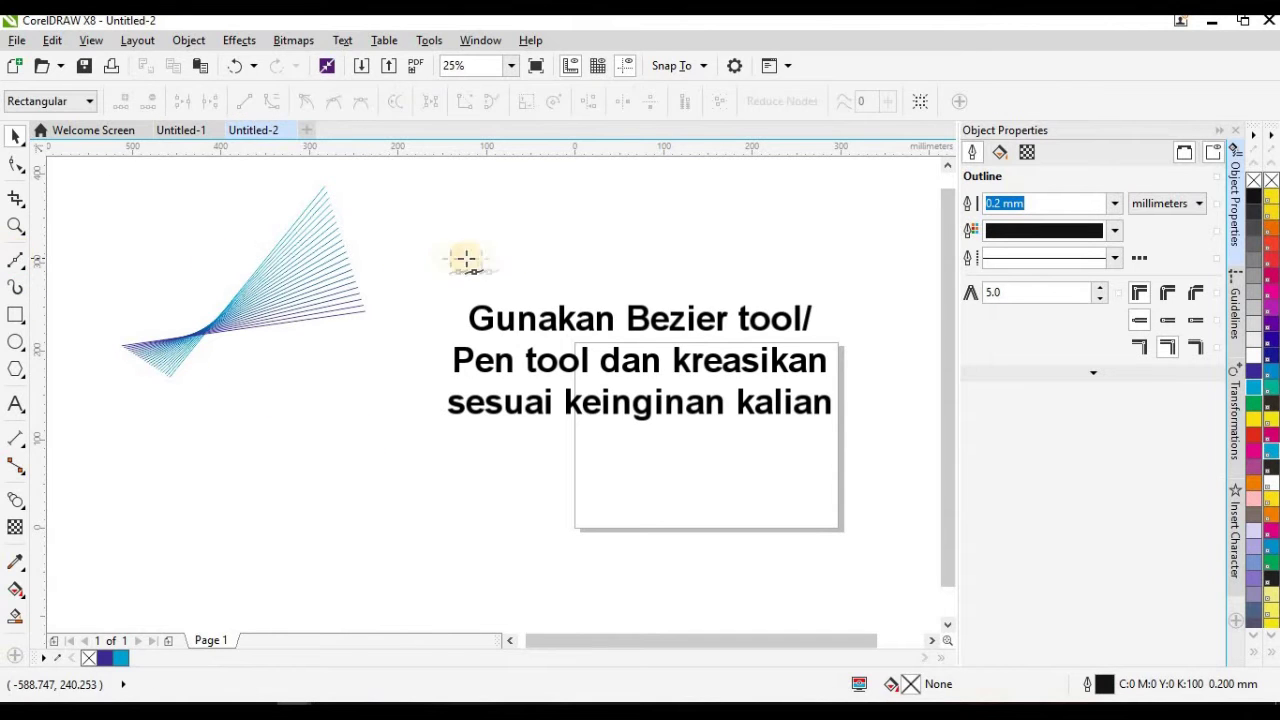
pyautogui.click(519, 227)
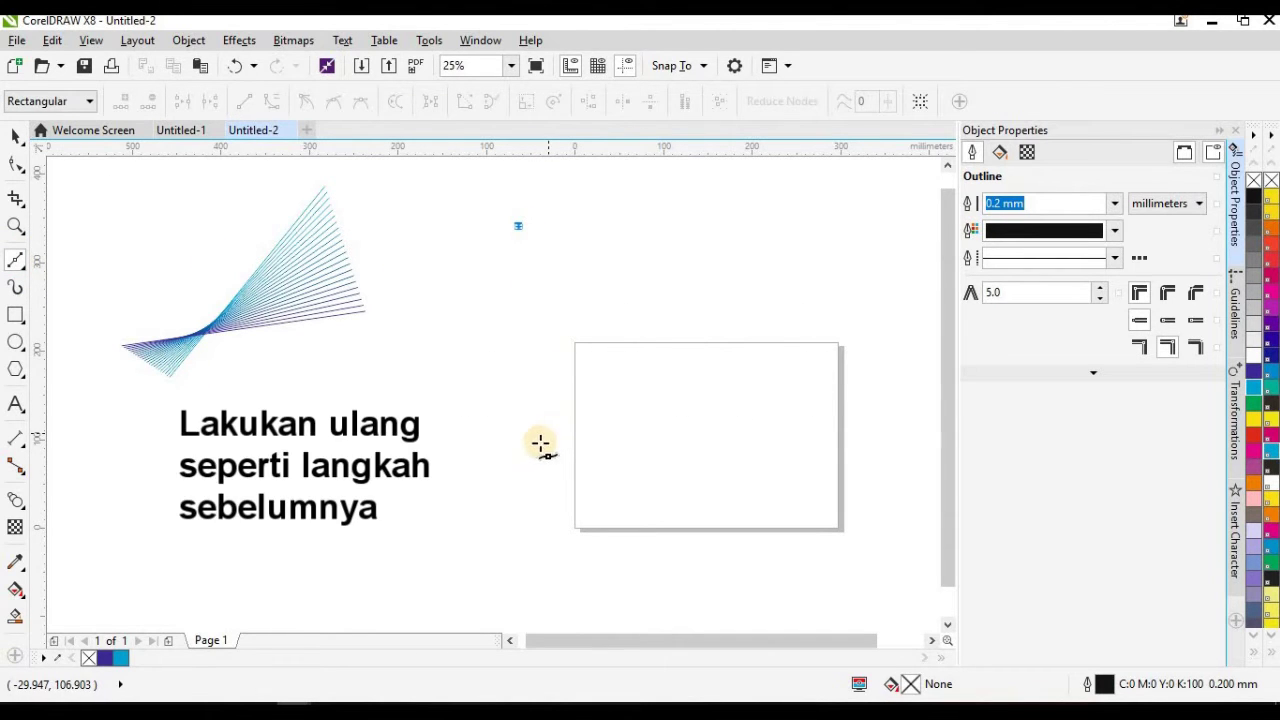
pyautogui.click(539, 440)
pyautogui.moveTo(522, 460); pyautogui.dragTo(437, 555)
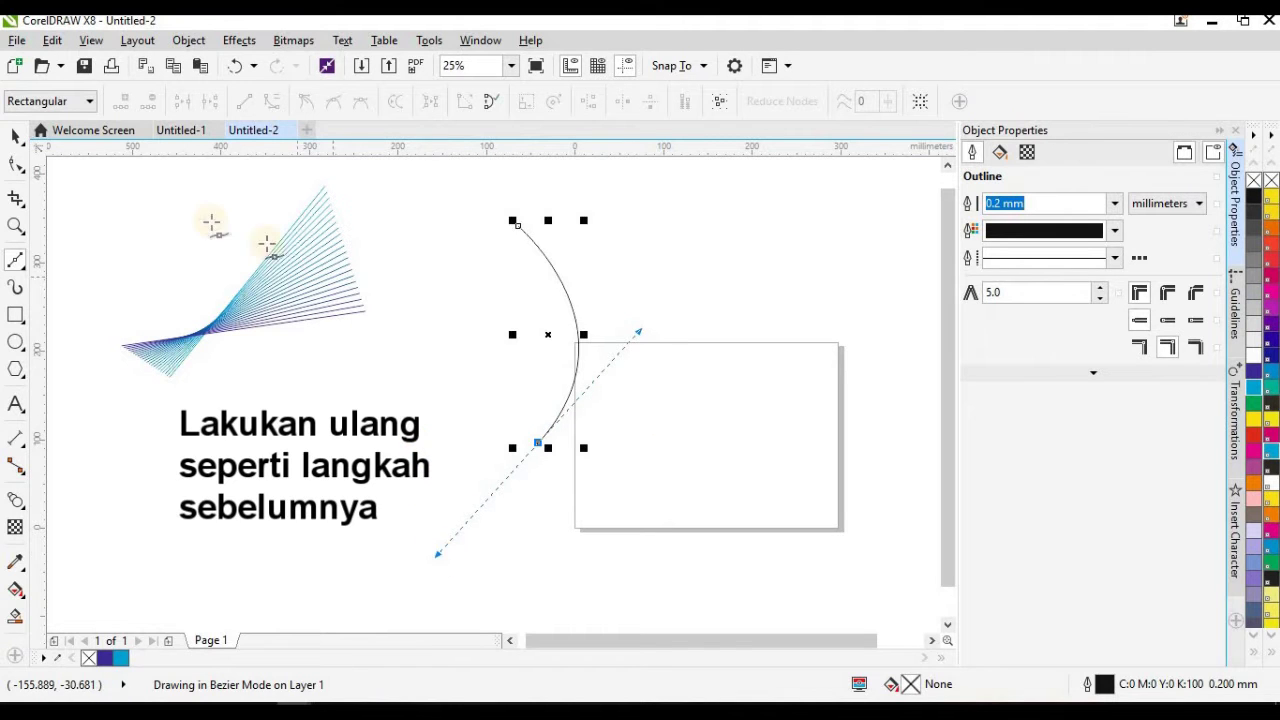
# Step: Duplicate the arc to its left and mirror the copy horizontally so the two arcs bulge away from each other
pyautogui.click(15, 140)
pyautogui.moveTo(554, 334); pyautogui.dragTo(461, 334)
pyautogui.click(432, 101)
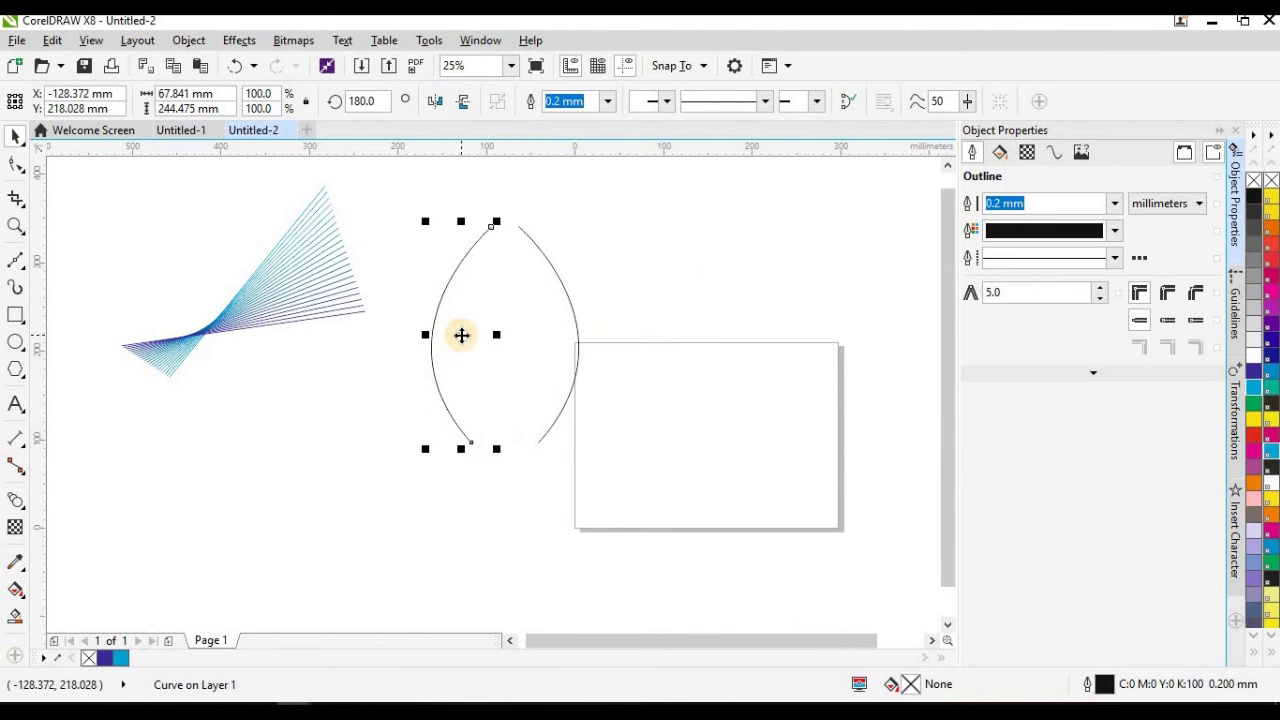
# Step: Blend the left arc into the right arc with 20 intermediate steps
pyautogui.click(15, 505)
pyautogui.moveTo(455, 335); pyautogui.dragTo(575, 337)
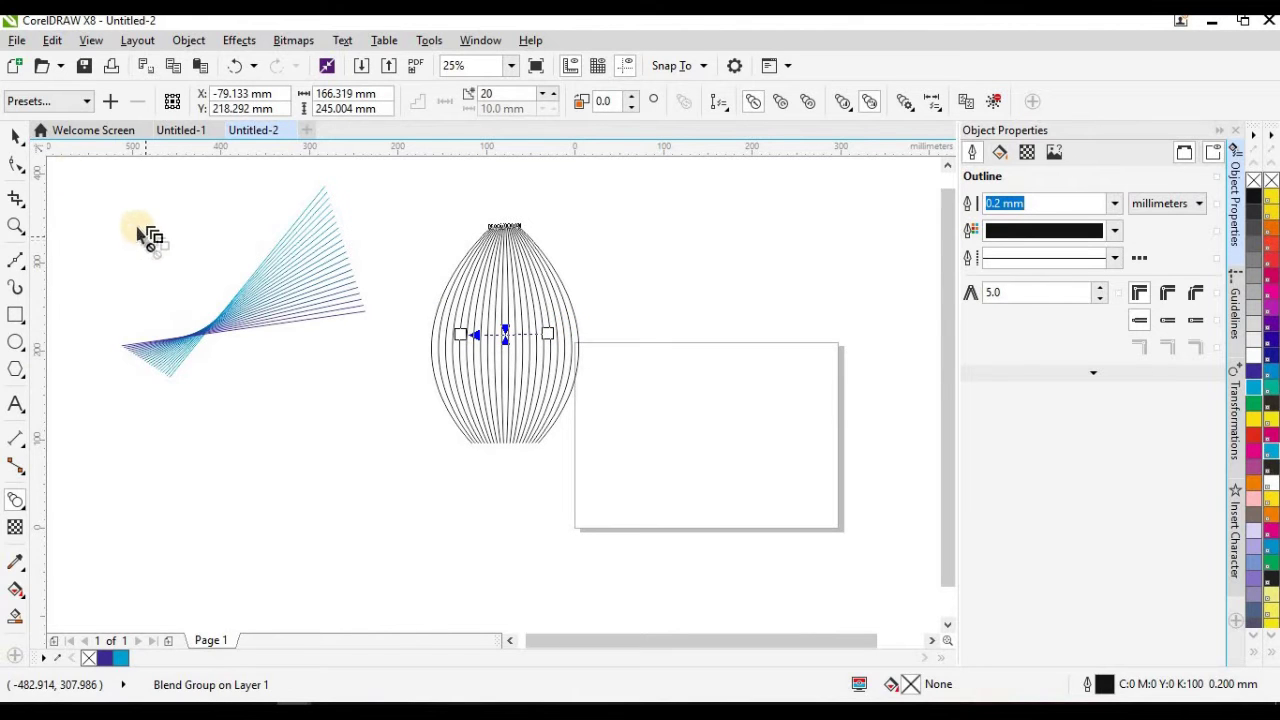
pyautogui.click(15, 135)
pyautogui.click(613, 378)
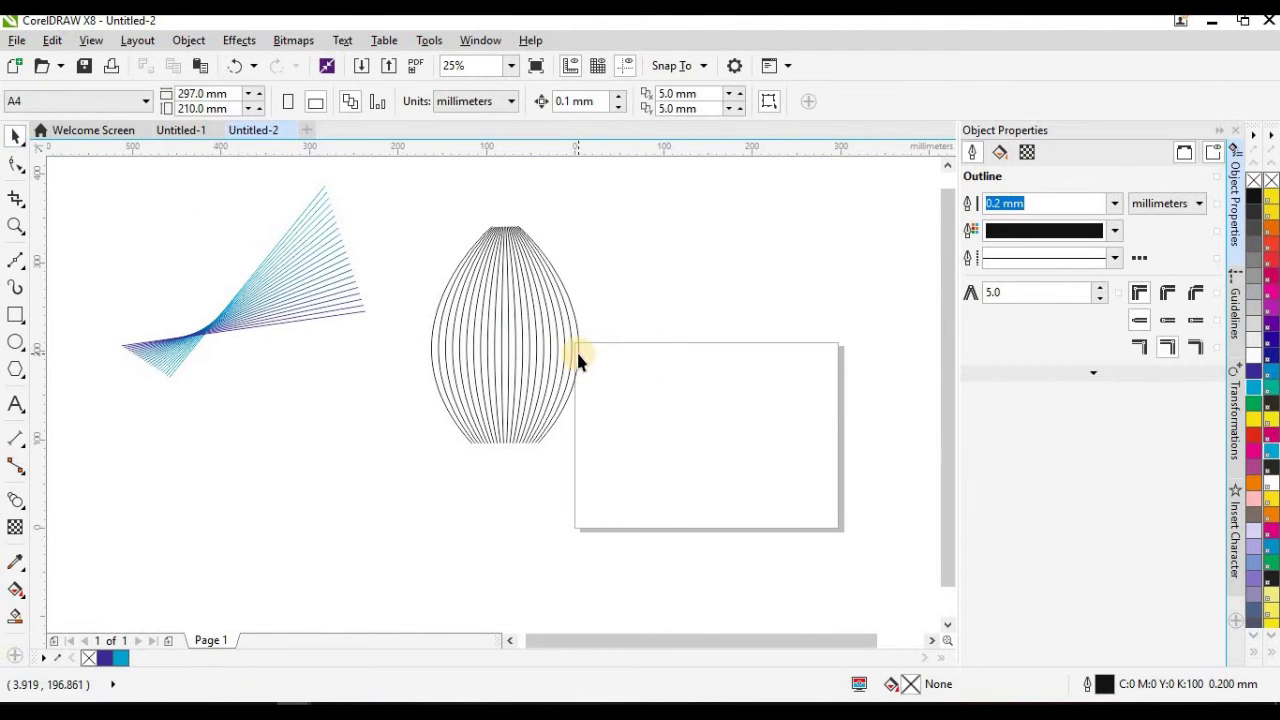
# Step: Set the outline colour of the blend's right arc to red and its left arc to orange
pyautogui.click(578, 360)
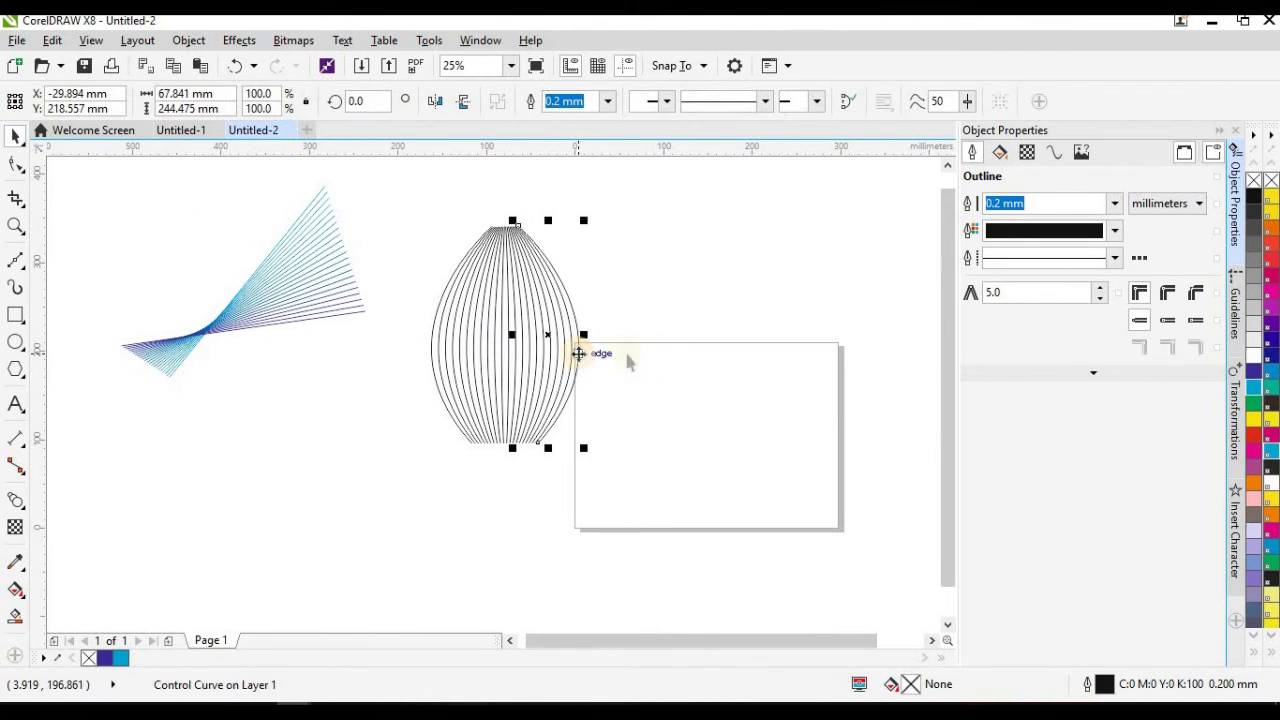
pyautogui.rightClick(1254, 443)
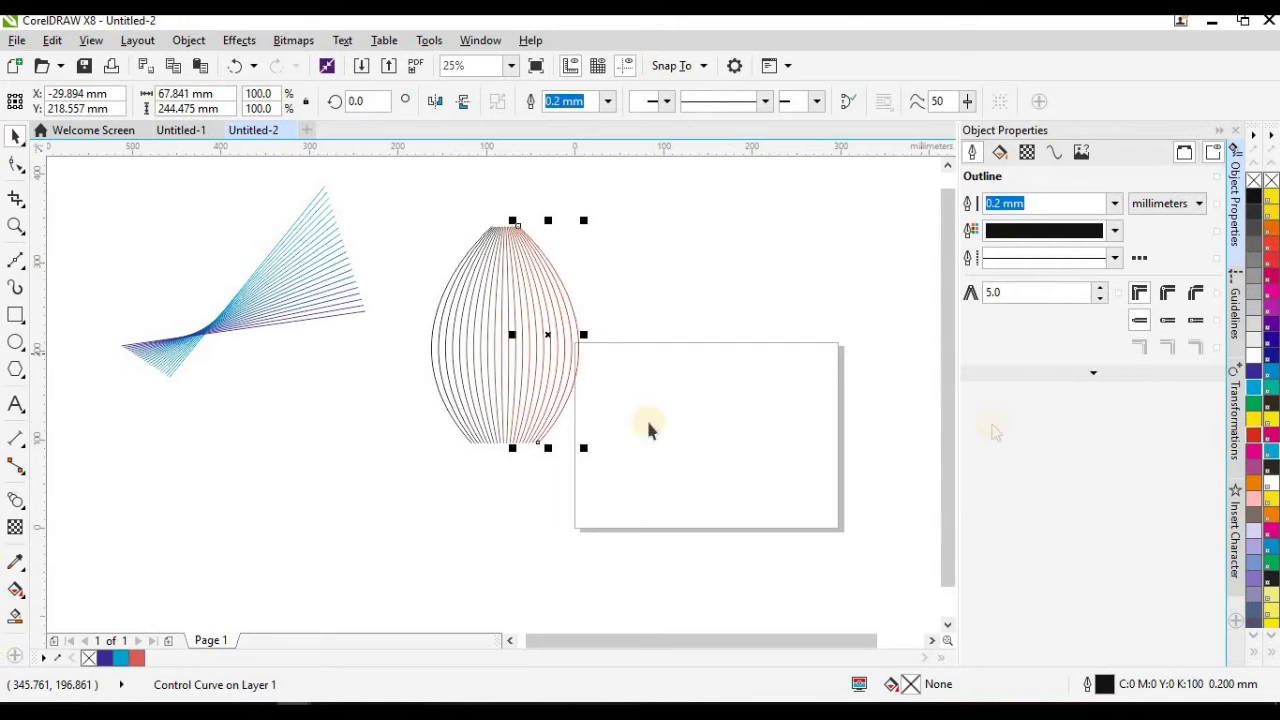
pyautogui.click(436, 392)
pyautogui.rightClick(1254, 483)
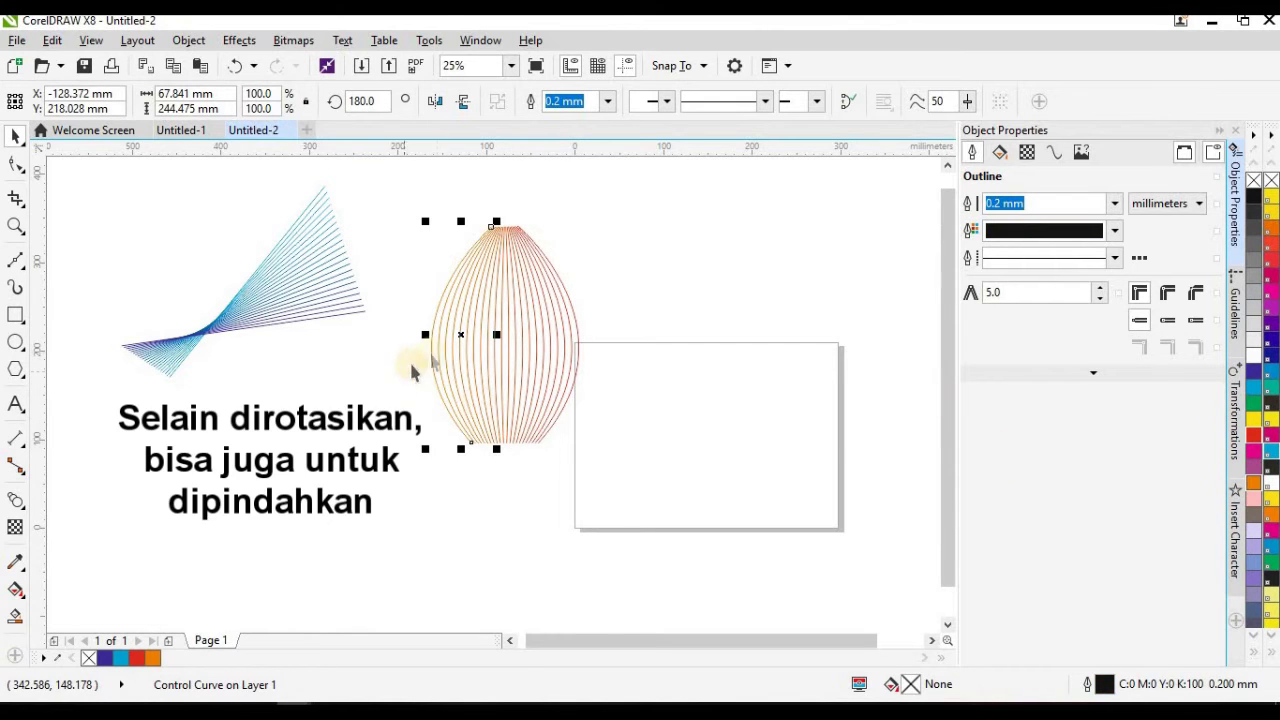
# Step: Move the orange arc across to the right so the blend twists, scale it to 106.9%, and fine-tune its position
pyautogui.click(452, 347)
pyautogui.moveTo(457, 338); pyautogui.dragTo(567, 328)
pyautogui.moveTo(607, 441); pyautogui.dragTo(651, 456)
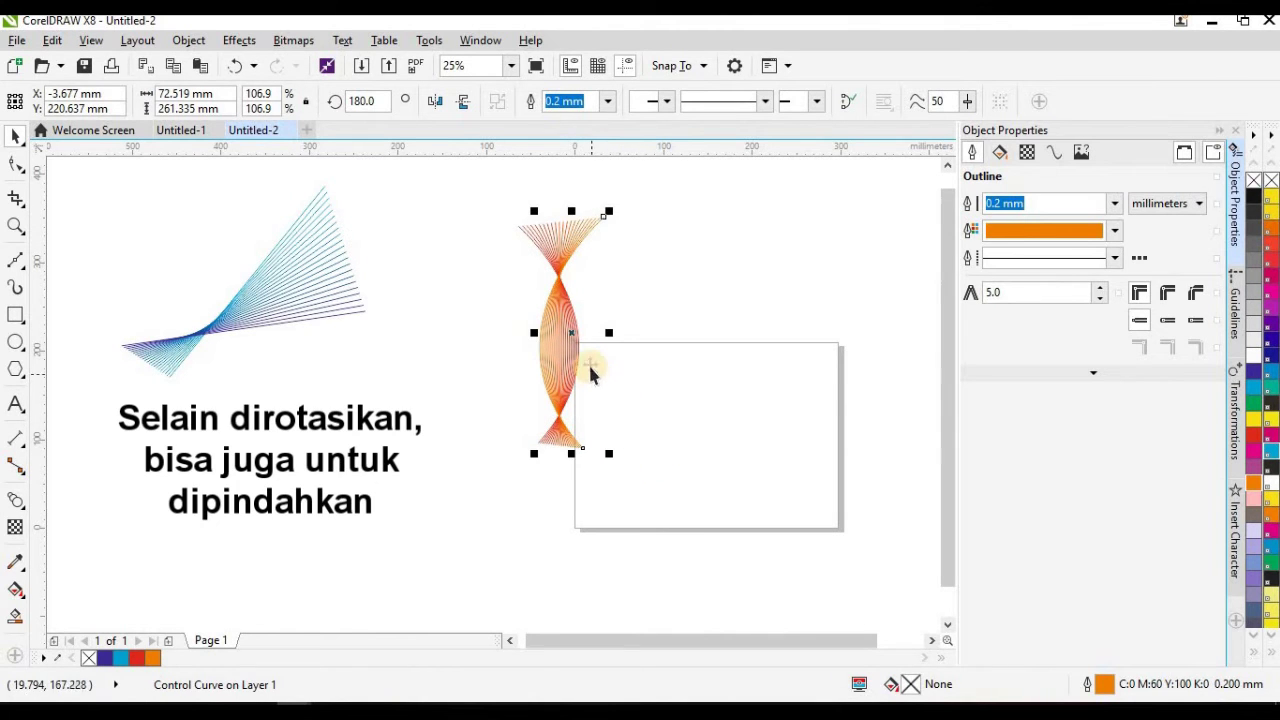
pyautogui.moveTo(573, 337)
pyautogui.mouseDown()
pyautogui.moveTo(594, 320)
pyautogui.moveTo(556, 322)
pyautogui.mouseUp()
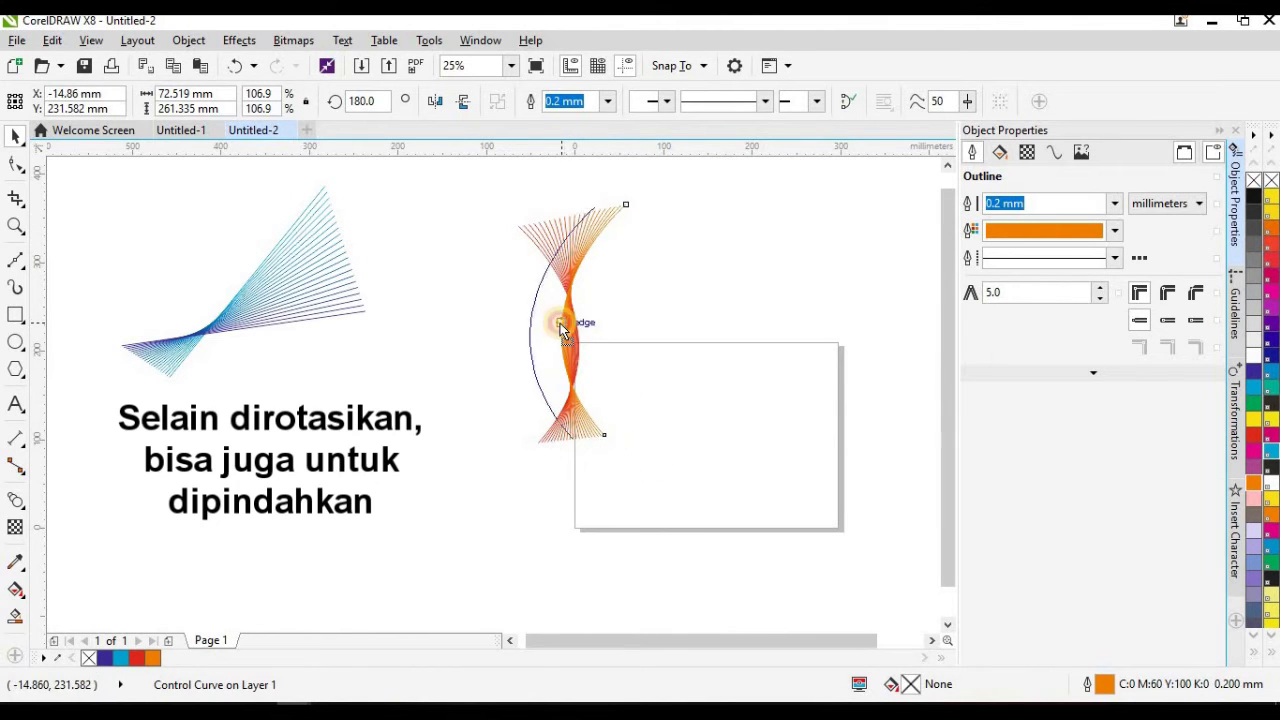
pyautogui.click(614, 345)
# Step: Select the whole red-orange blend and move it left, next to the blue line blend
pyautogui.moveTo(486, 201); pyautogui.dragTo(700, 571)
pyautogui.moveTo(614, 491); pyautogui.dragTo(418, 397)
pyautogui.click(530, 408)
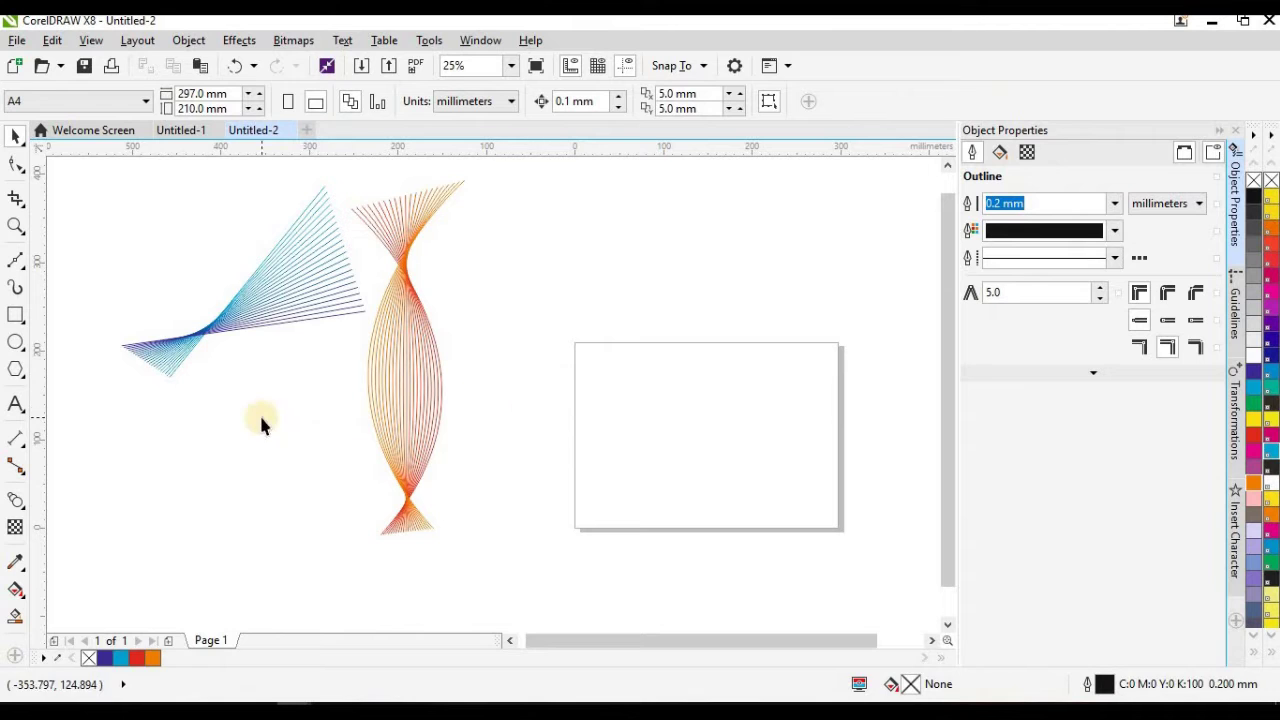
# Step: Draw a wavy vertical curve about 90 mm wide and 370 mm tall with the Bezier tool, running down over the page's left part
pyautogui.click(16, 260)
pyautogui.moveTo(555, 207); pyautogui.dragTo(551, 263)
pyautogui.moveTo(623, 362); pyautogui.dragTo(624, 394)
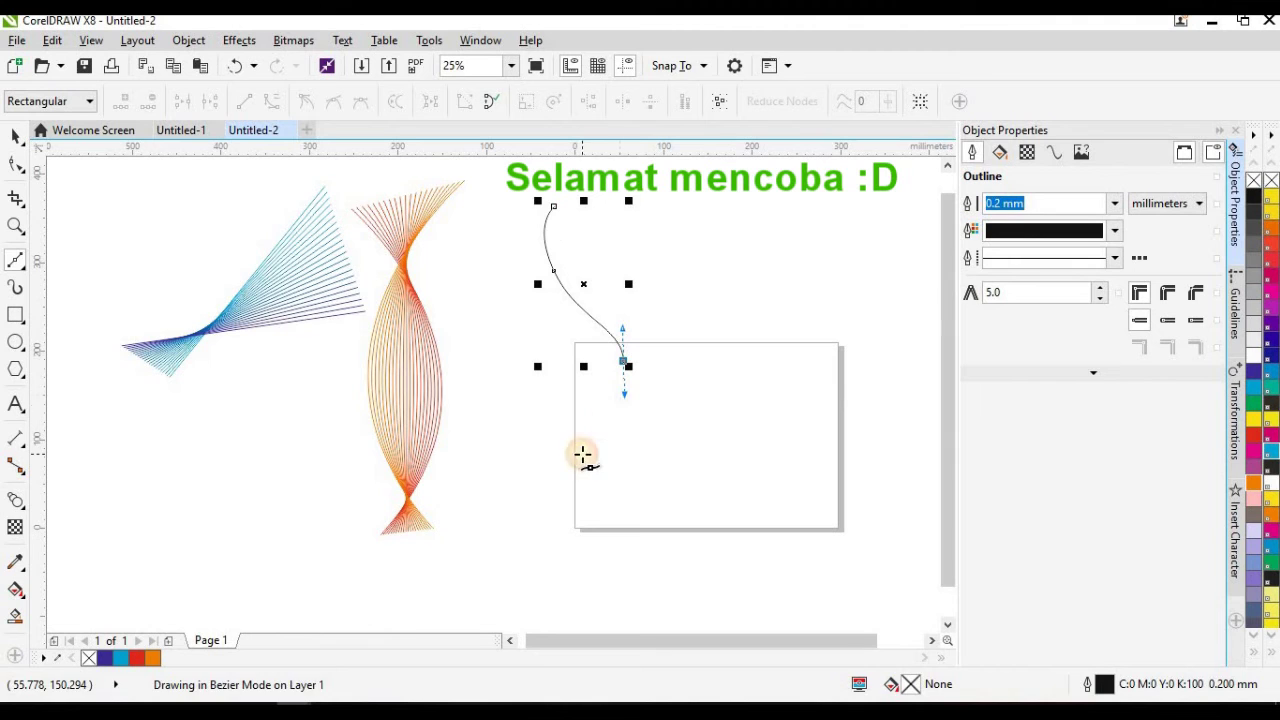
pyautogui.moveTo(599, 450); pyautogui.dragTo(577, 463)
pyautogui.moveTo(596, 534); pyautogui.dragTo(626, 573)
pyautogui.press('space')
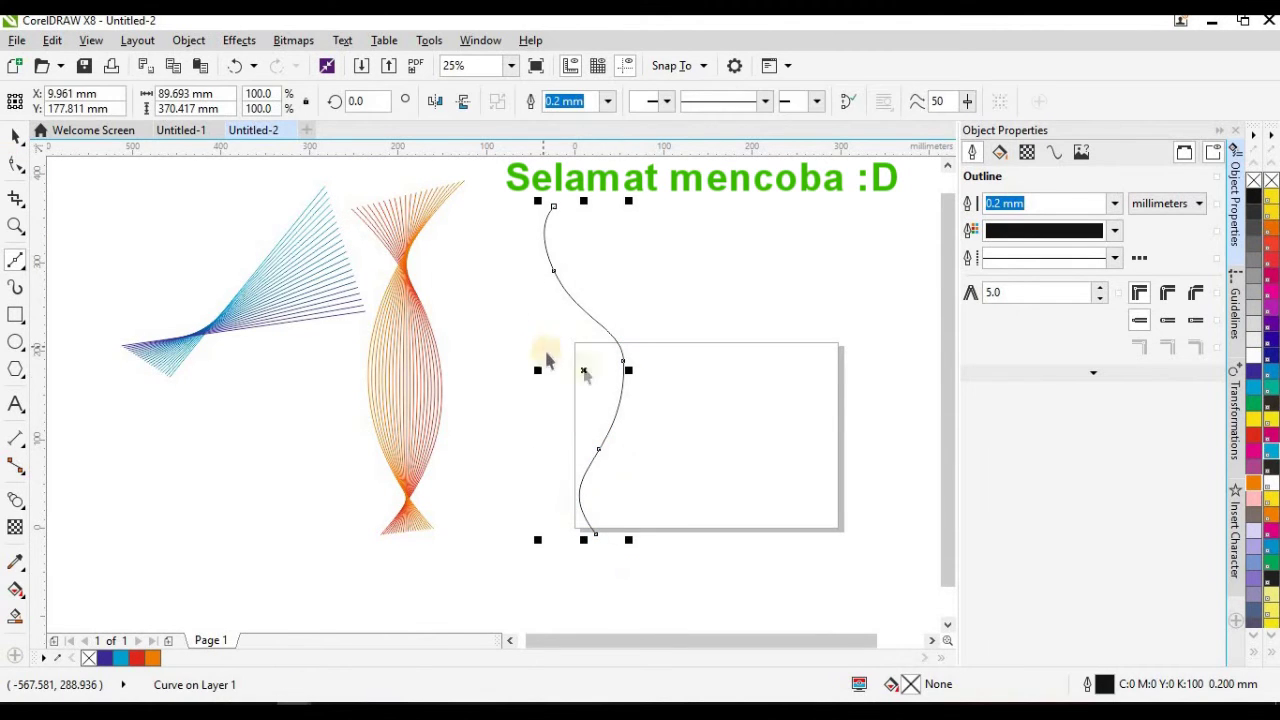
# Step: Duplicate the wavy curve to the right, mirror the copy horizontally, and blend the two curves together
pyautogui.moveTo(586, 369)
pyautogui.mouseDown()
pyautogui.moveTo(686, 366)
pyautogui.moveTo(634, 363)
pyautogui.moveTo(672, 368)
pyautogui.mouseUp()
pyautogui.click(433, 103)
pyautogui.click(15, 500)
pyautogui.press('space')
pyautogui.click(725, 212)
# Step: Set the outline colour of the vase-shaped blend's right curve to dark blue and its left curve to cyan
pyautogui.click(725, 215)
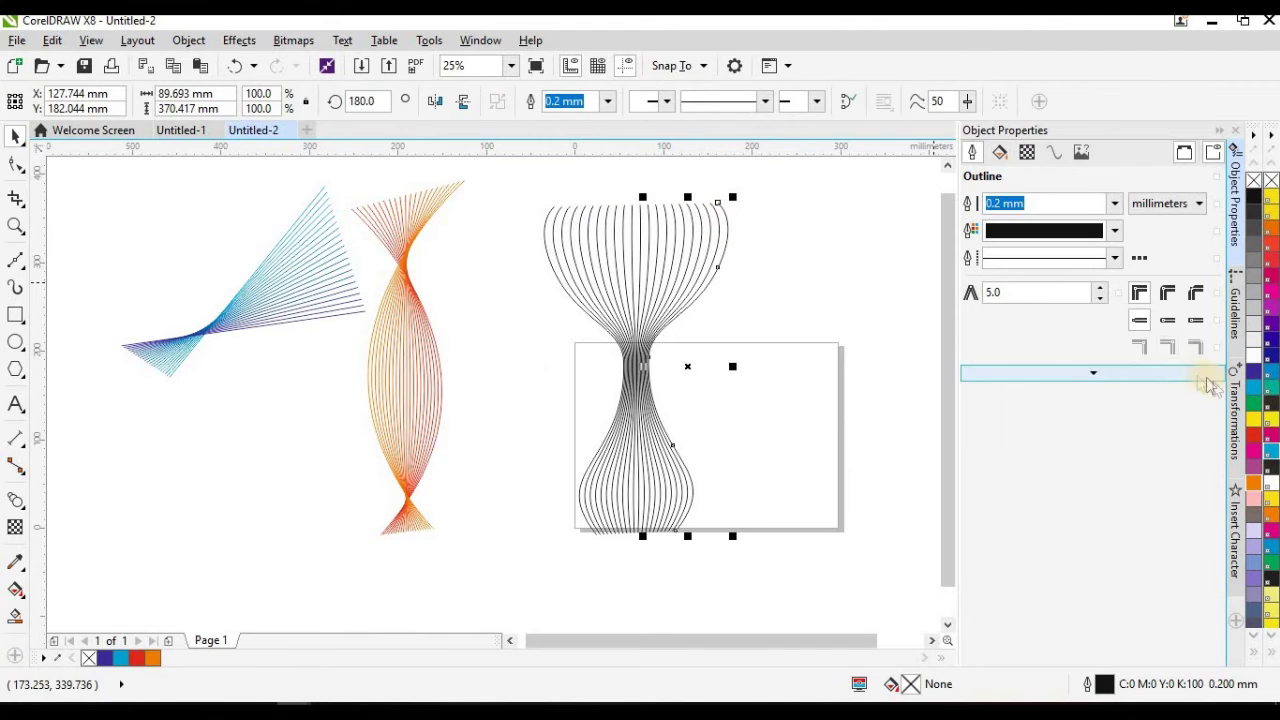
pyautogui.rightClick(1258, 380)
pyautogui.click(543, 240)
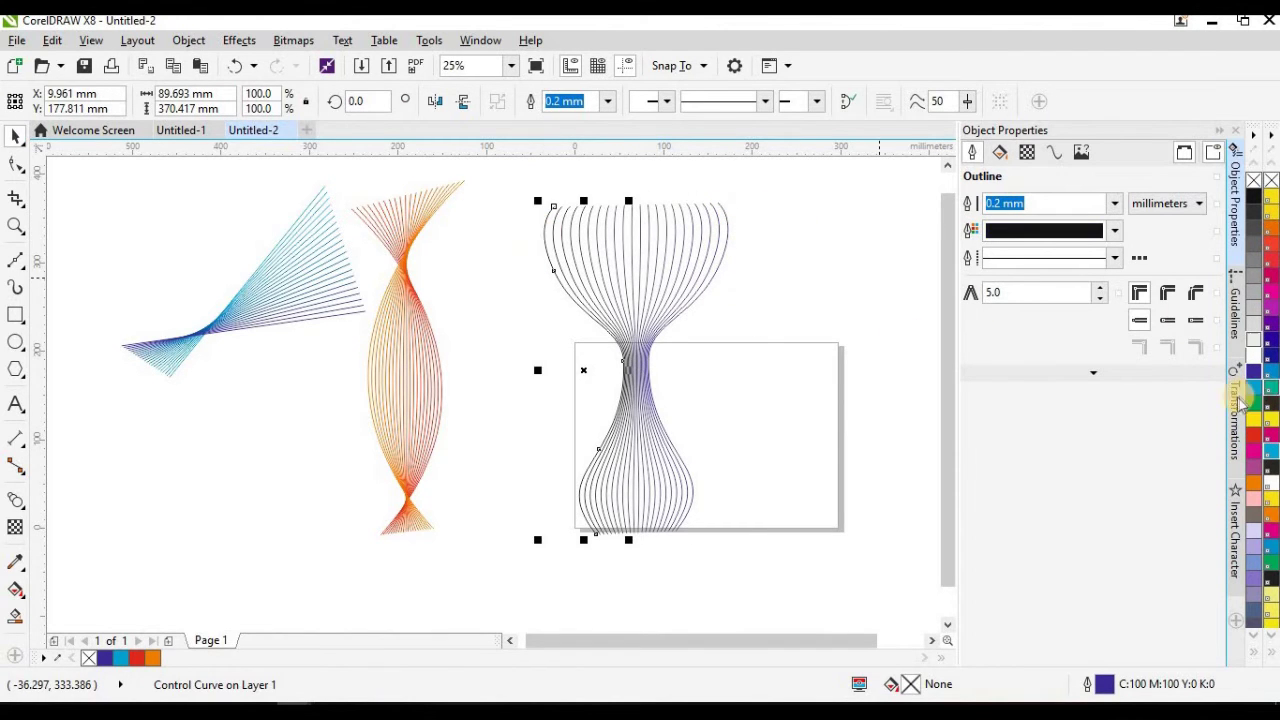
pyautogui.rightClick(1254, 389)
pyautogui.click(688, 366)
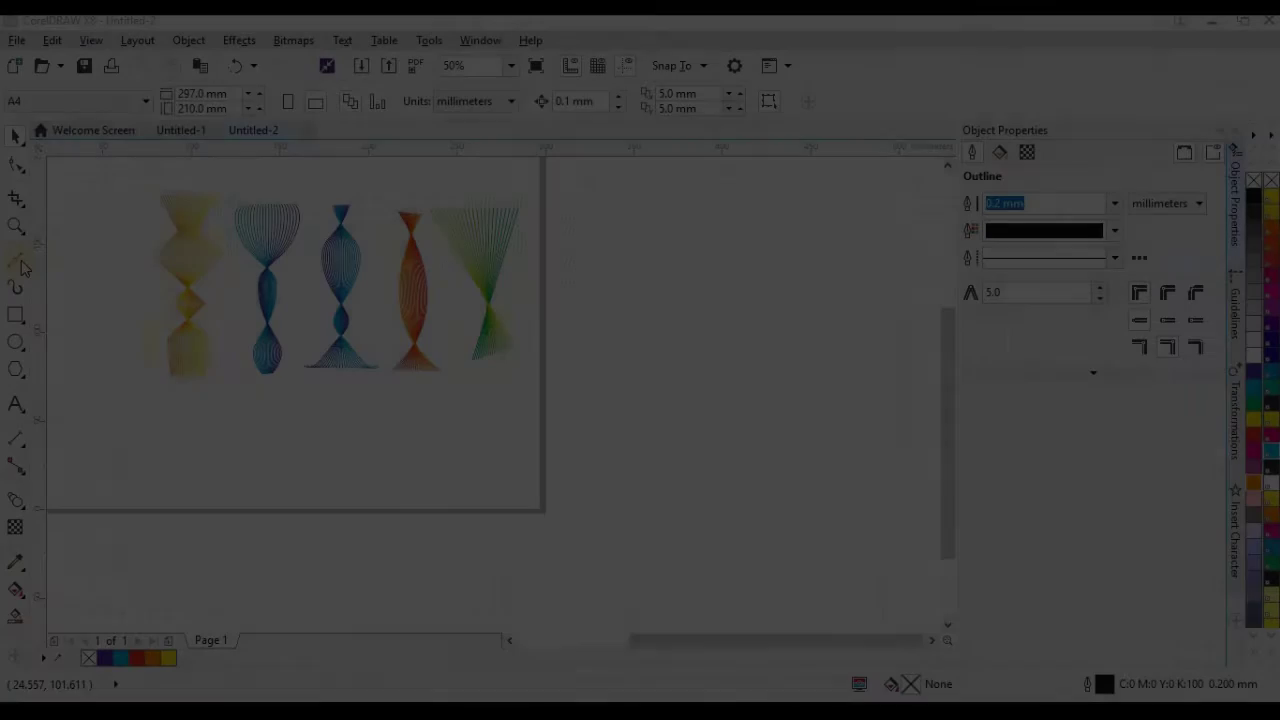
# Step: Draw a vertical zigzag line about 32 mm wide and 177 mm tall with the Bezier tool, in the empty area right of the page
pyautogui.click(17, 261)
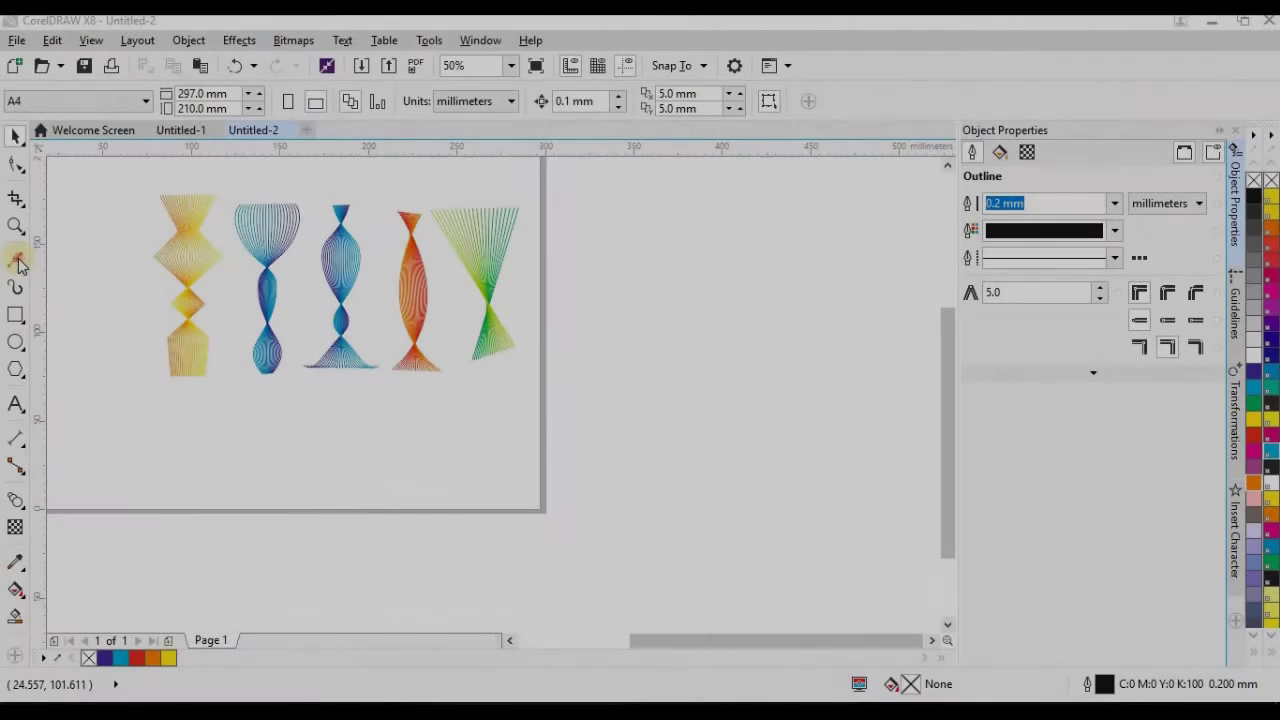
pyautogui.click(592, 273)
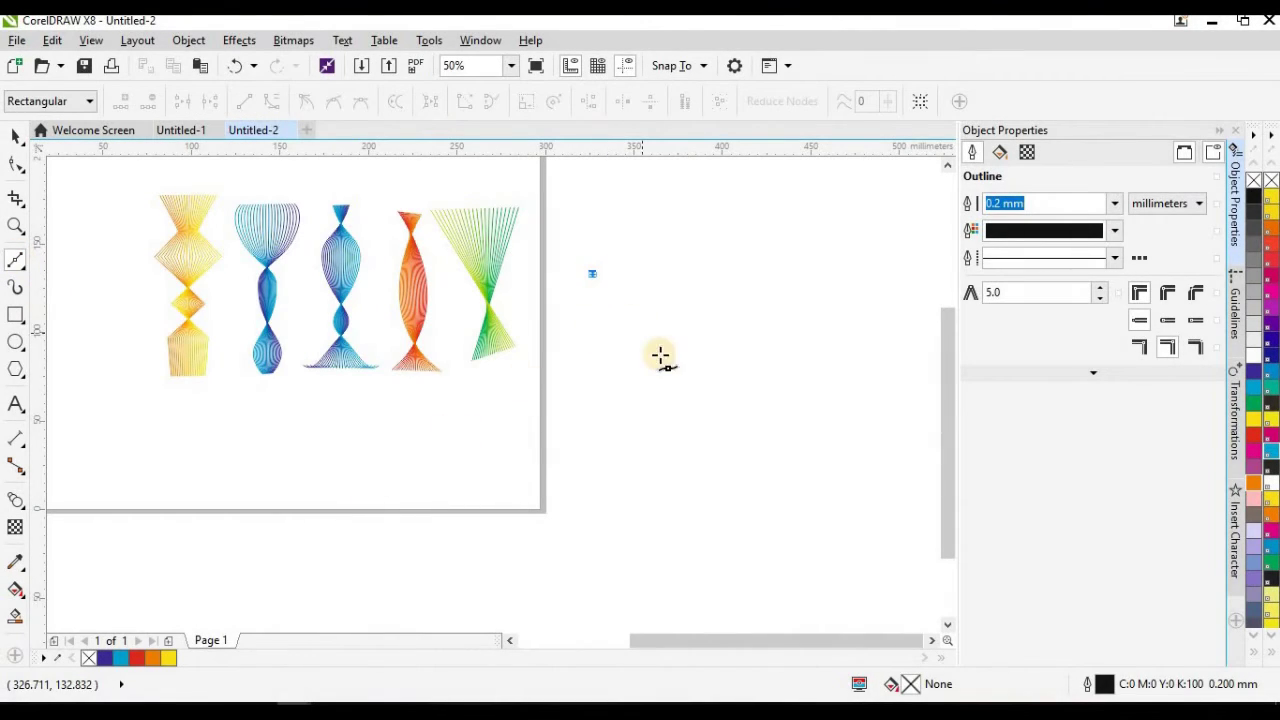
pyautogui.click(650, 352)
pyautogui.click(594, 404)
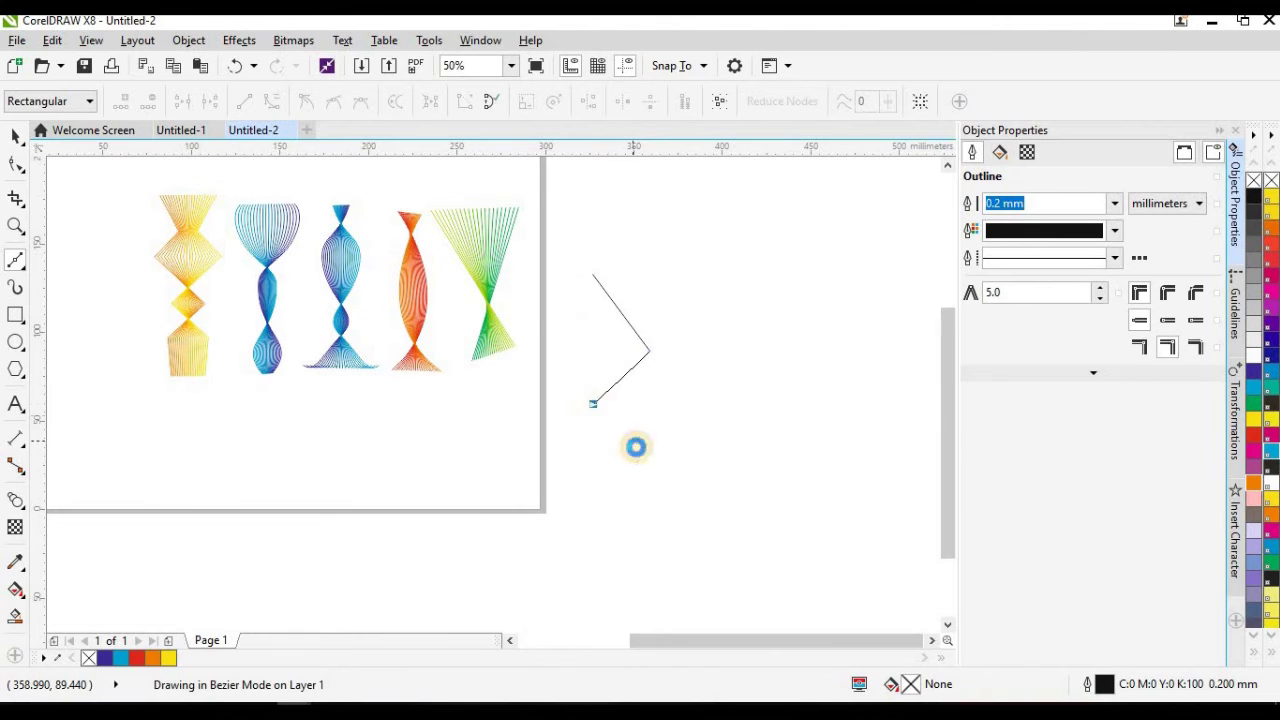
pyautogui.click(636, 447)
pyautogui.click(613, 465)
pyautogui.click(632, 512)
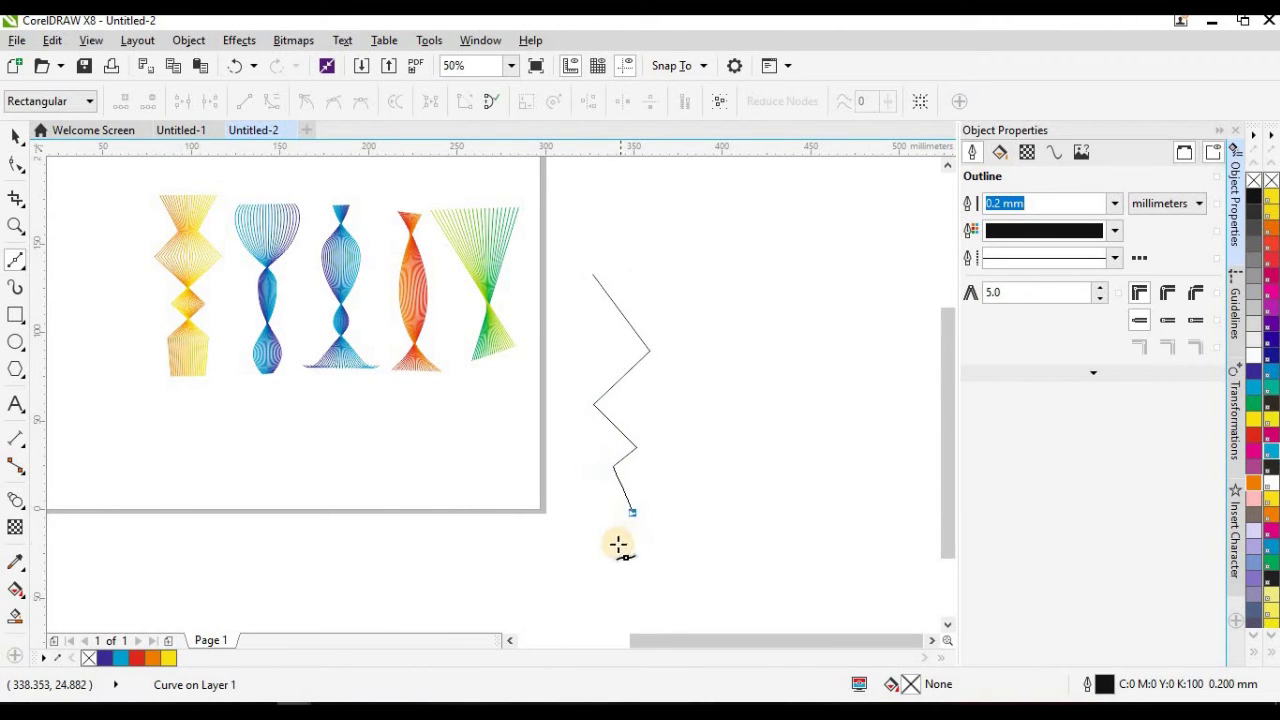
pyautogui.click(616, 548)
pyautogui.doubleClick(617, 588)
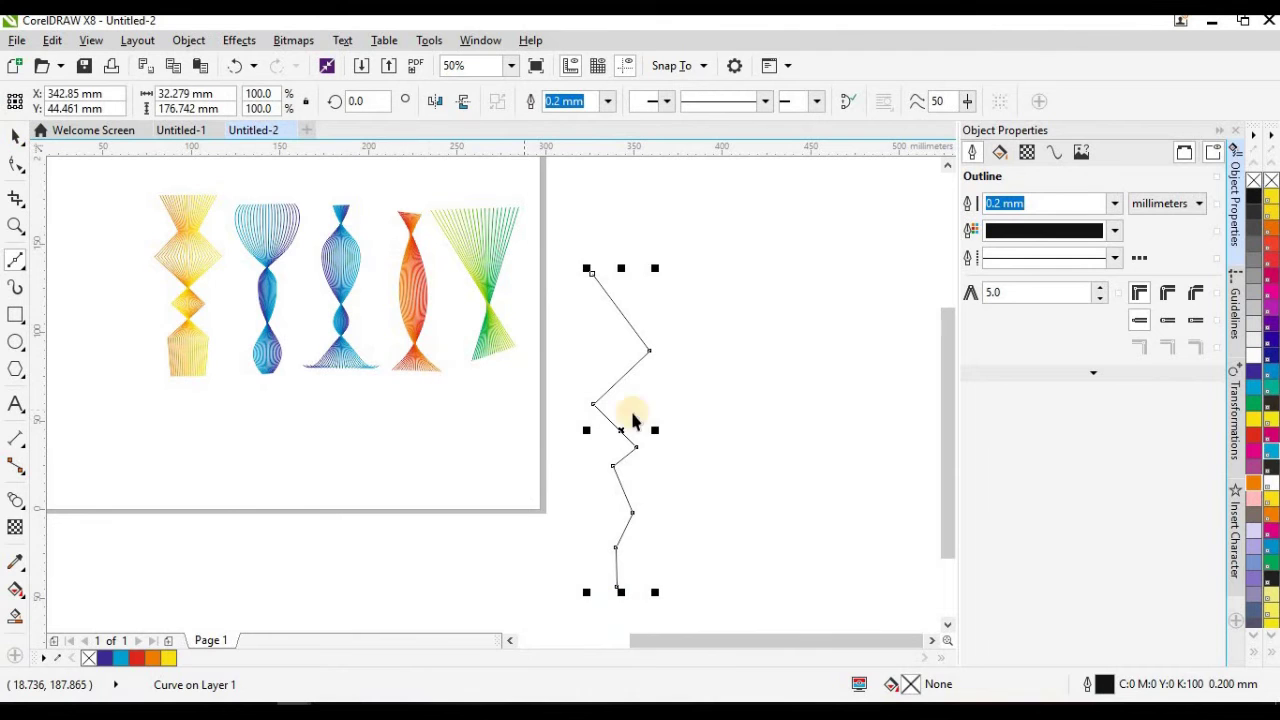
# Step: Duplicate the zigzag line to the right, mirror the copy horizontally, and blend the two lines together
pyautogui.moveTo(655, 434); pyautogui.dragTo(700, 432)
pyautogui.click(435, 101)
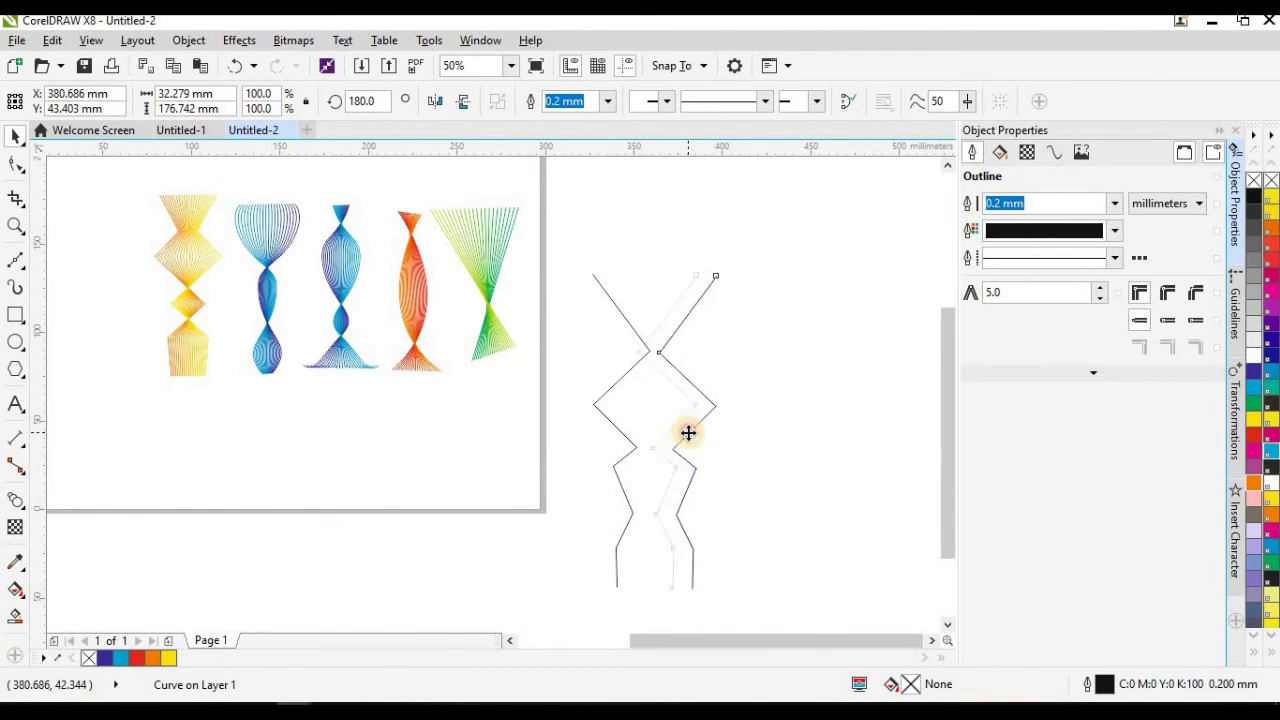
pyautogui.click(15, 503)
pyautogui.moveTo(617, 484); pyautogui.dragTo(697, 449)
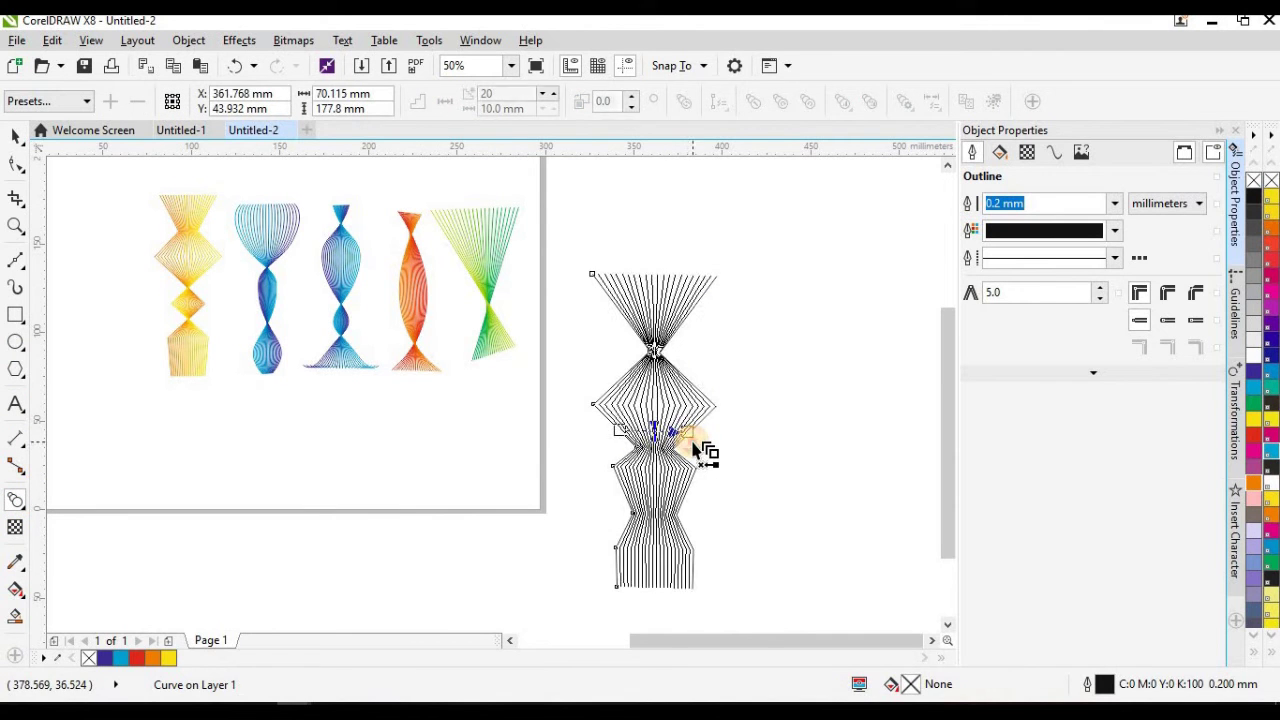
# Step: Set the outline colour of the new blend's right line to green and its left line to yellow
pyautogui.click(15, 135)
pyautogui.click(751, 267)
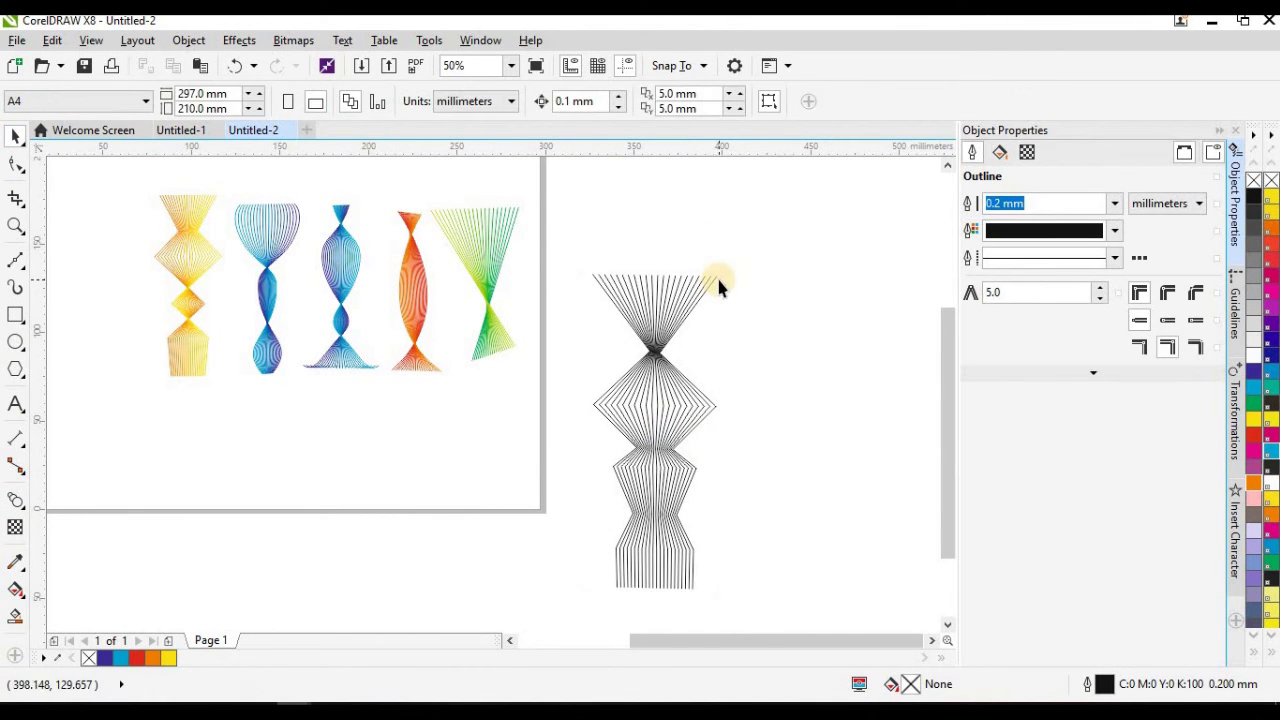
pyautogui.click(718, 279)
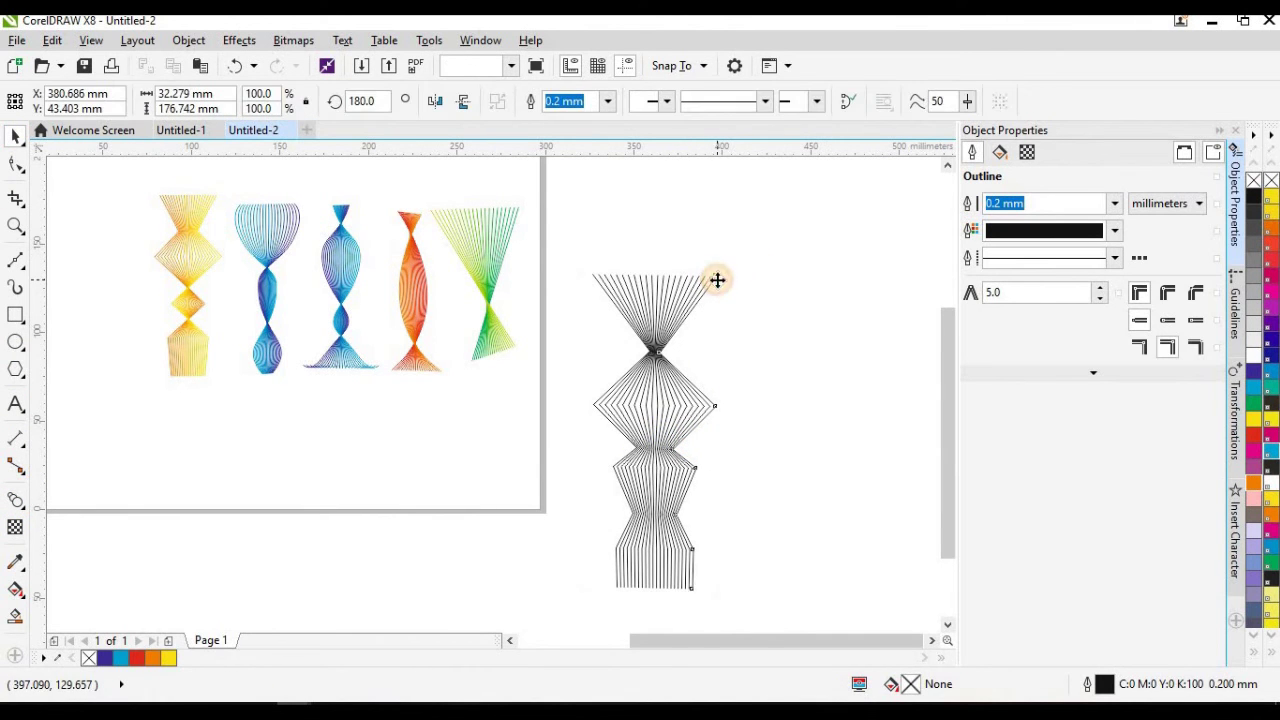
pyautogui.rightClick(1256, 404)
pyautogui.click(591, 274)
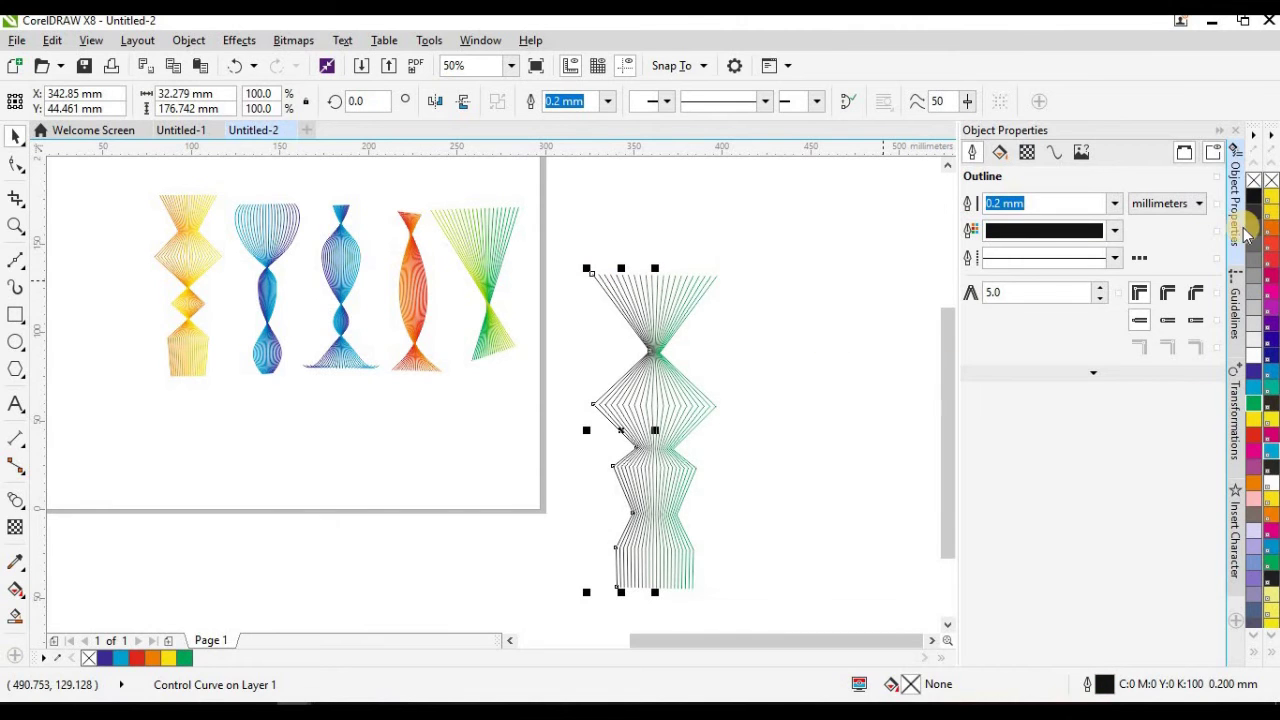
pyautogui.rightClick(1255, 426)
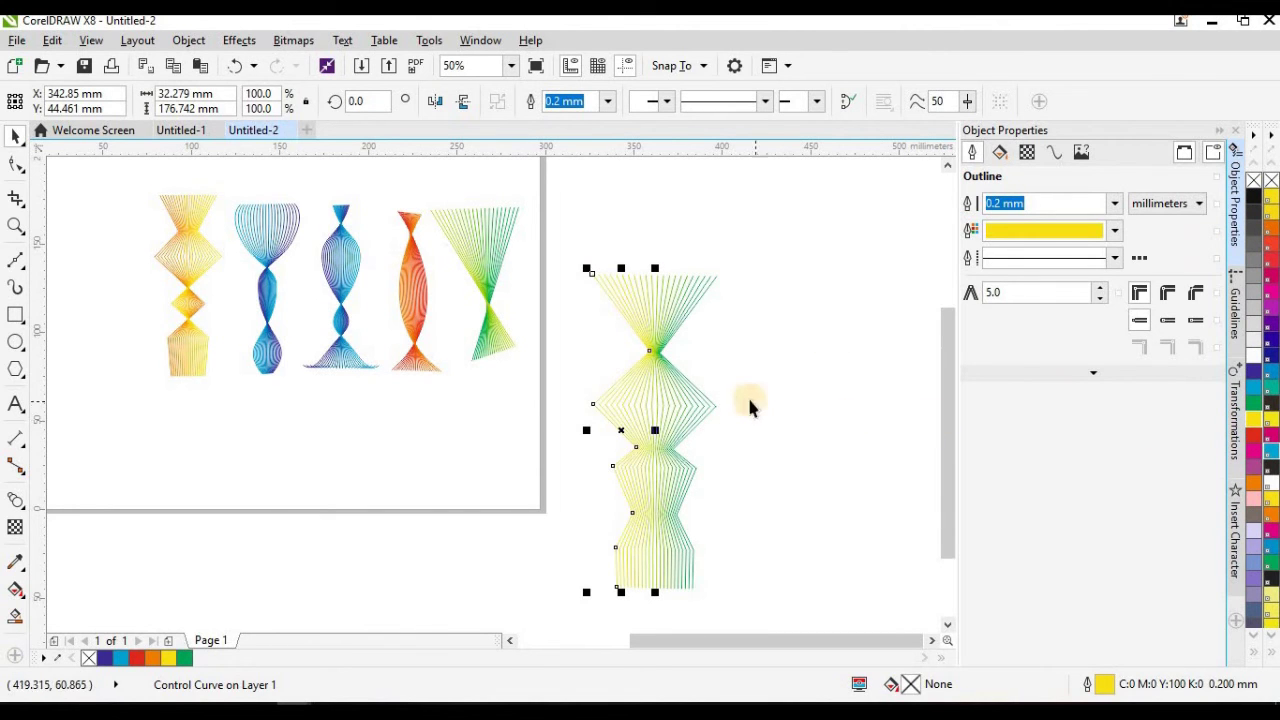
# Step: Move the blend's yellow end line about 42 mm right and 6 mm down so it crosses over the green one
pyautogui.moveTo(622, 433); pyautogui.dragTo(695, 441)
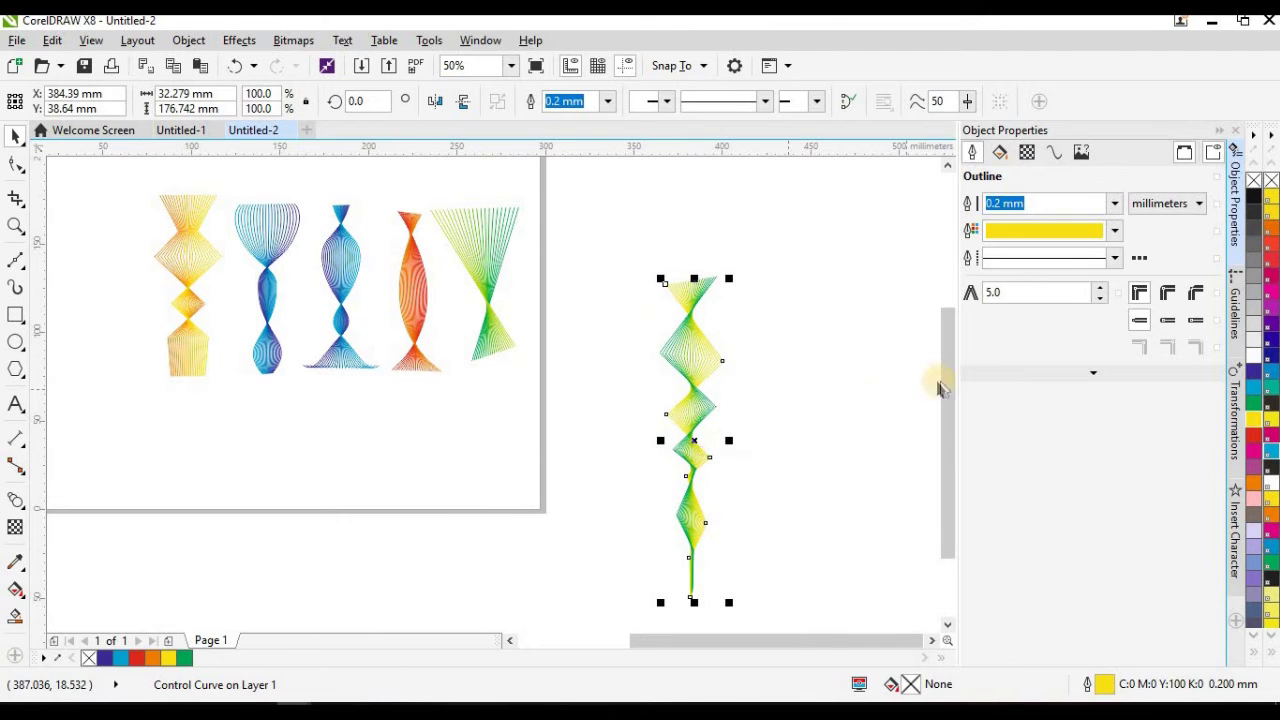
pyautogui.click(857, 385)
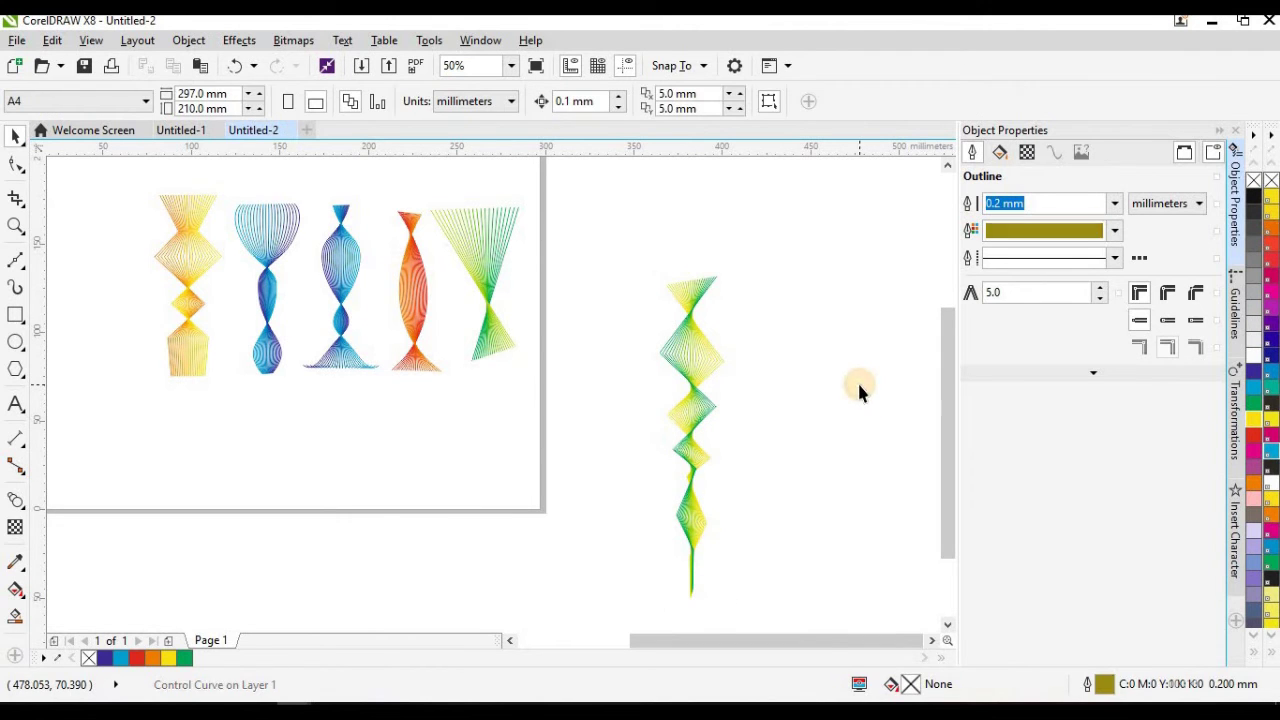
pyautogui.click(716, 410)
# Step: Select the whole green-yellow blend, move it onto the page left of the yellow-orange blend, and scale it down
pyautogui.moveTo(605, 235); pyautogui.dragTo(760, 614)
pyautogui.moveTo(703, 426); pyautogui.dragTo(155, 306)
pyautogui.moveTo(163, 477)
pyautogui.mouseDown()
pyautogui.moveTo(137, 423)
pyautogui.moveTo(123, 262)
pyautogui.mouseUp()
# Step: Draw a wide zigzag line about 126 mm wide and 121 mm tall with the Bezier tool, right of the page
pyautogui.click(15, 259)
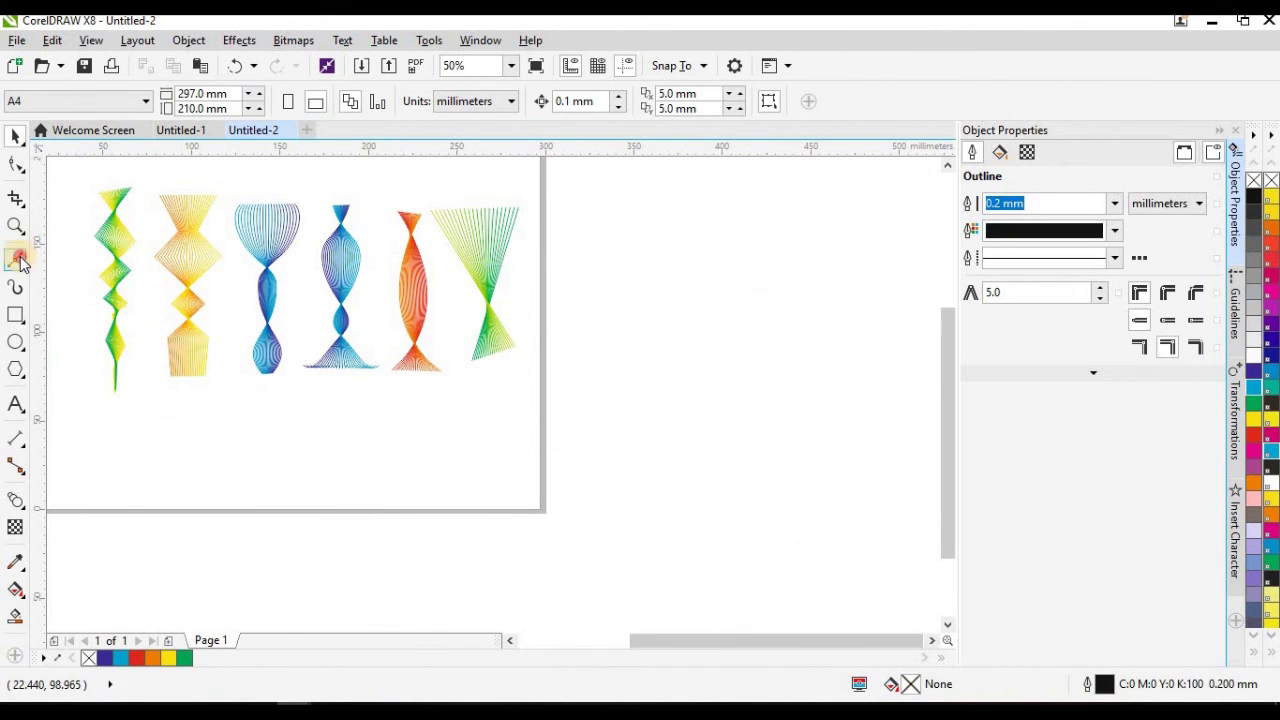
pyautogui.click(741, 291)
pyautogui.click(598, 369)
pyautogui.click(726, 349)
pyautogui.click(585, 411)
pyautogui.click(808, 366)
pyautogui.click(613, 445)
pyautogui.click(752, 434)
pyautogui.click(616, 471)
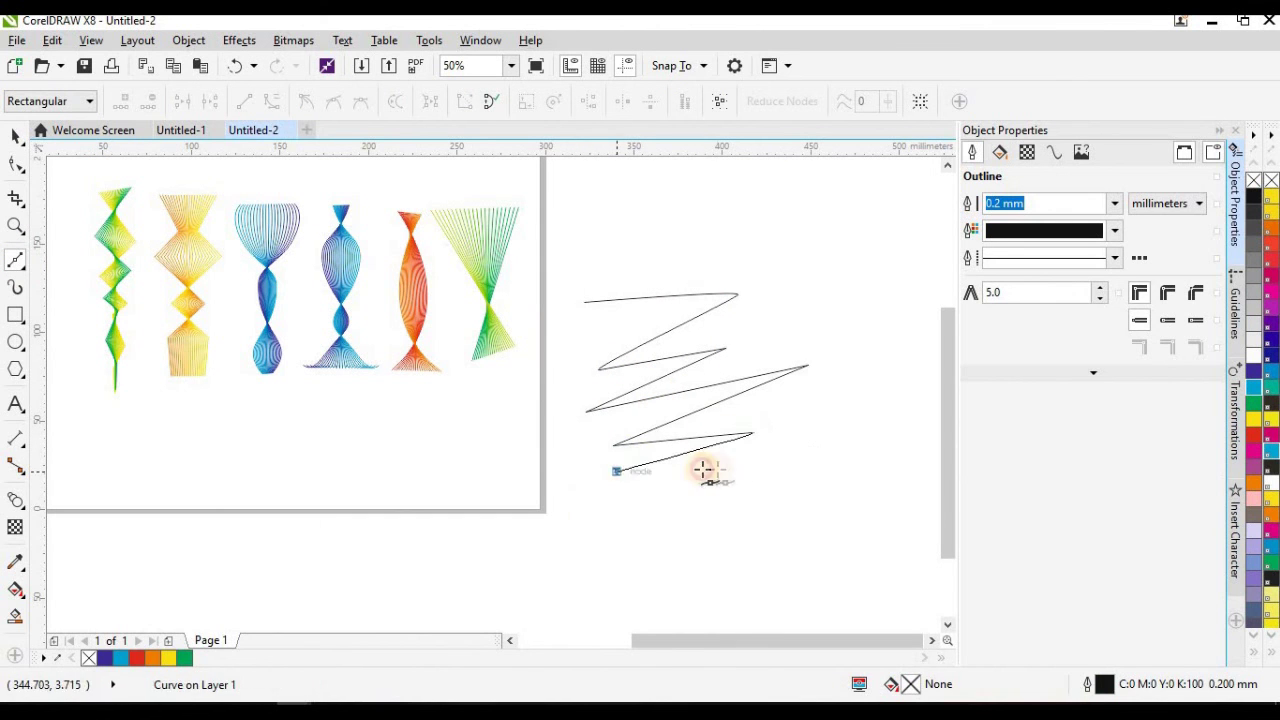
pyautogui.click(734, 469)
pyautogui.click(605, 505)
pyautogui.click(806, 508)
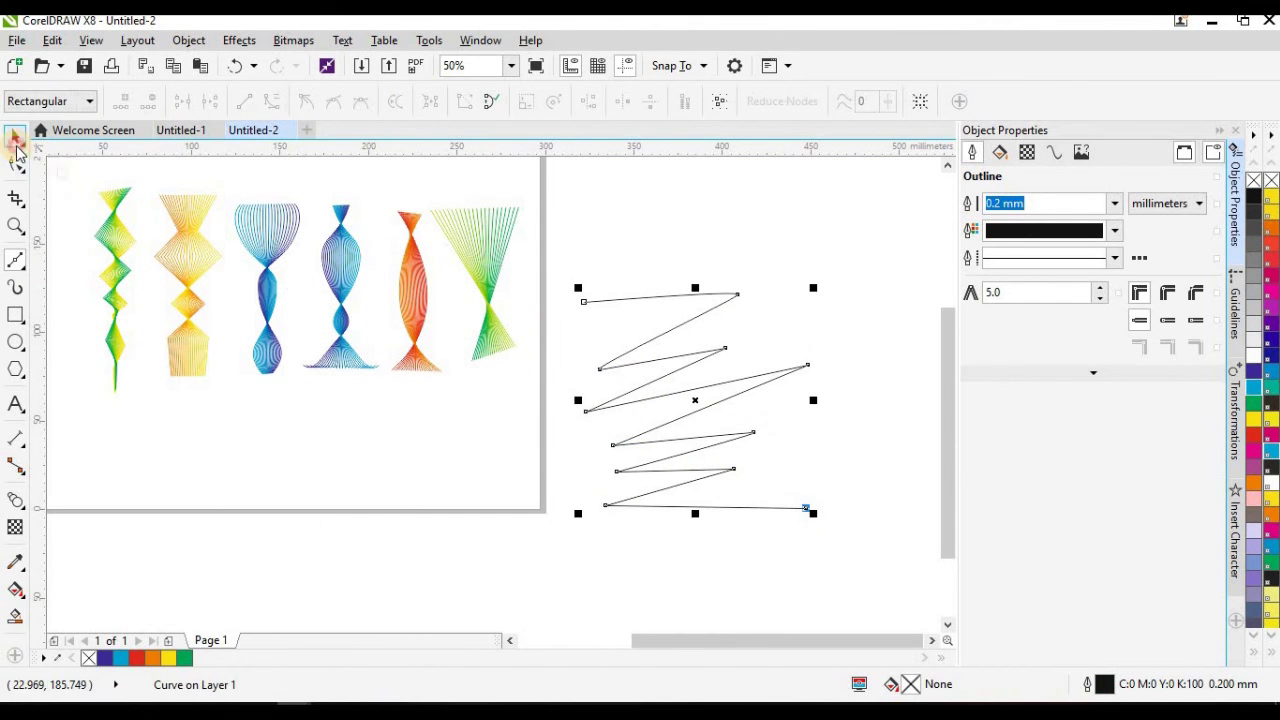
# Step: Duplicate the wide zigzag to the right, mirror the copy horizontally, and blend the two zigzags together
pyautogui.click(16, 143)
pyautogui.scroll(-1, 772, 450)
pyautogui.click(929, 644)
pyautogui.moveTo(558, 424); pyautogui.dragTo(678, 422)
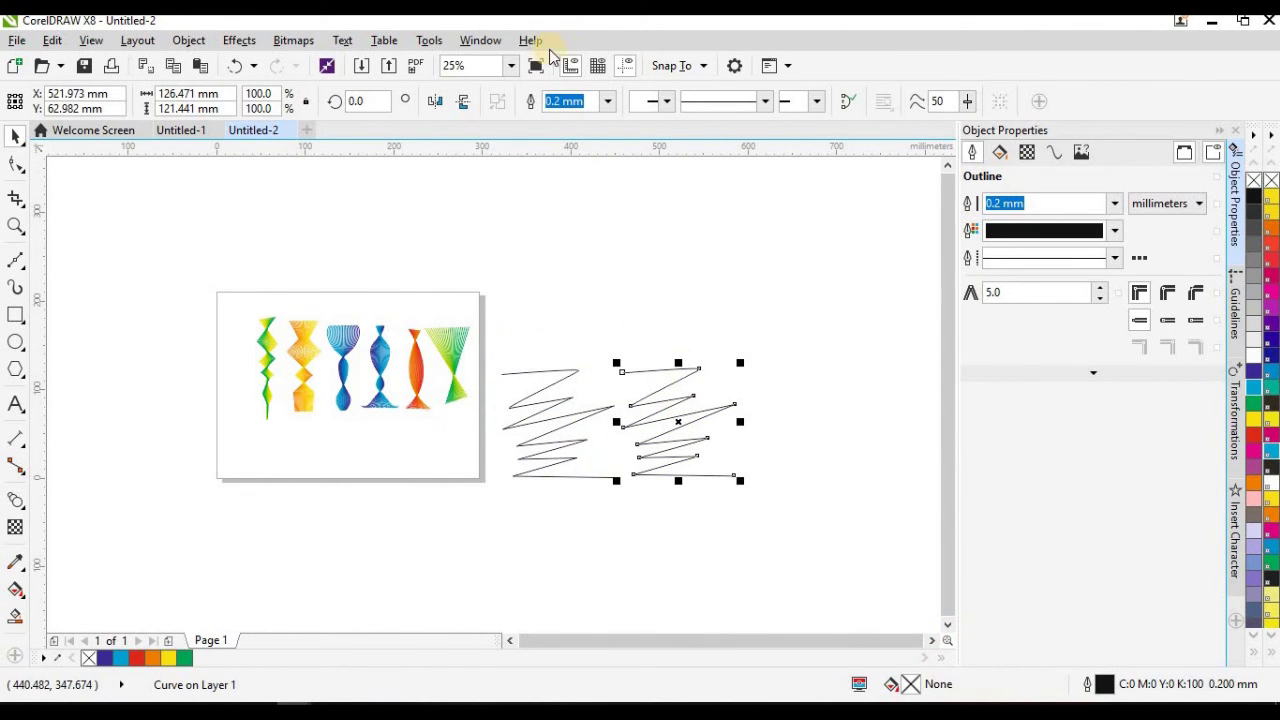
pyautogui.click(436, 102)
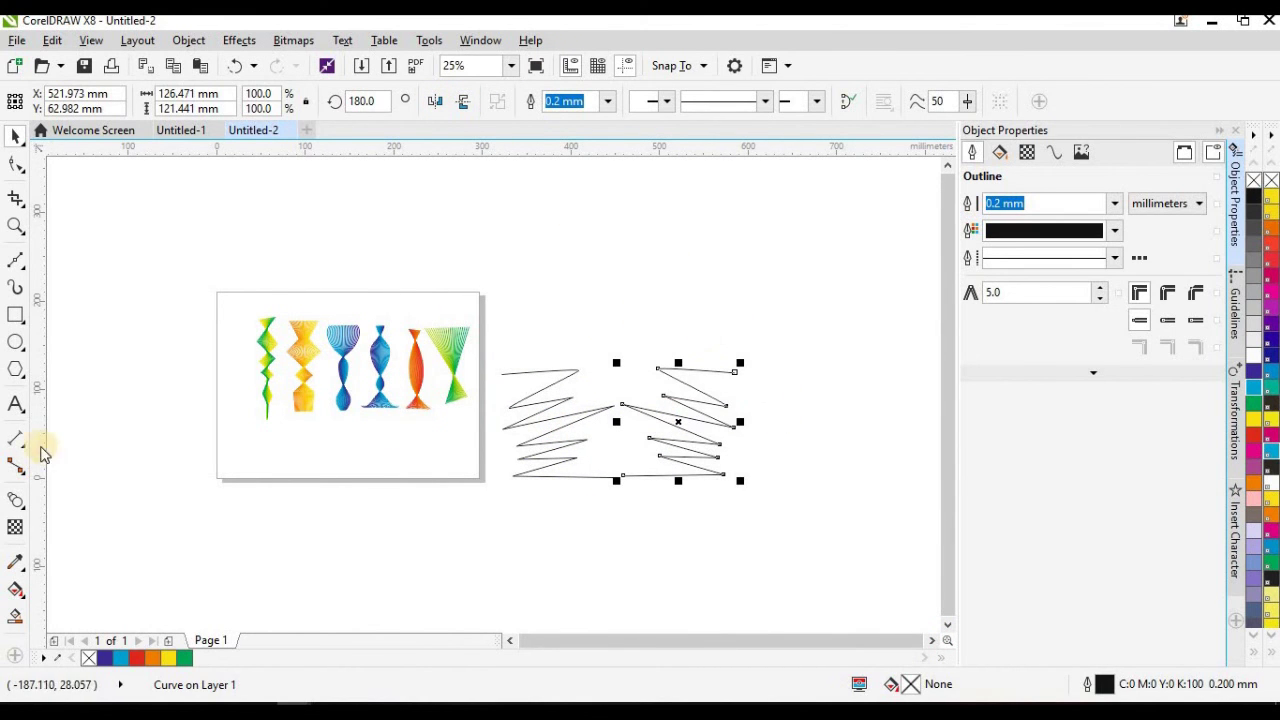
pyautogui.click(16, 498)
pyautogui.moveTo(556, 422); pyautogui.dragTo(680, 428)
# Step: Set the outline colour of the wide blend's left zigzag to cyan
pyautogui.click(15, 135)
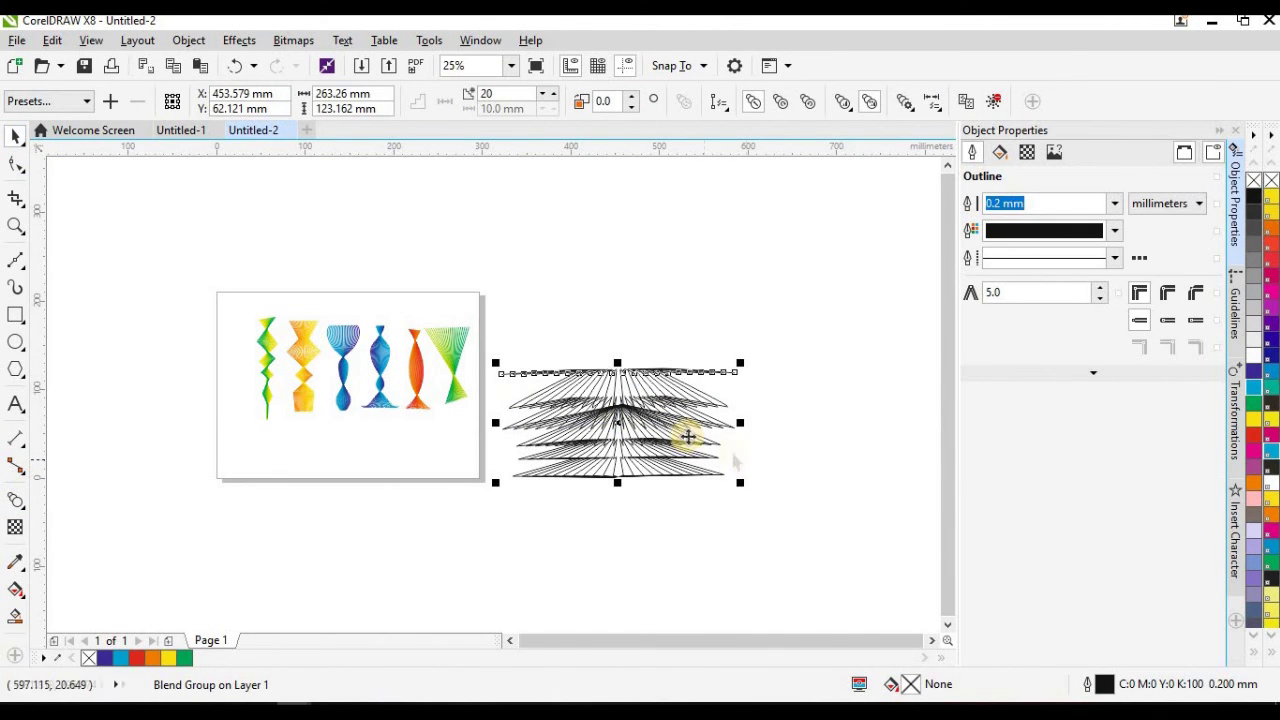
pyautogui.press('z')
pyautogui.moveTo(484, 335); pyautogui.dragTo(738, 534)
pyautogui.click(15, 135)
pyautogui.click(196, 238)
pyautogui.click(234, 251)
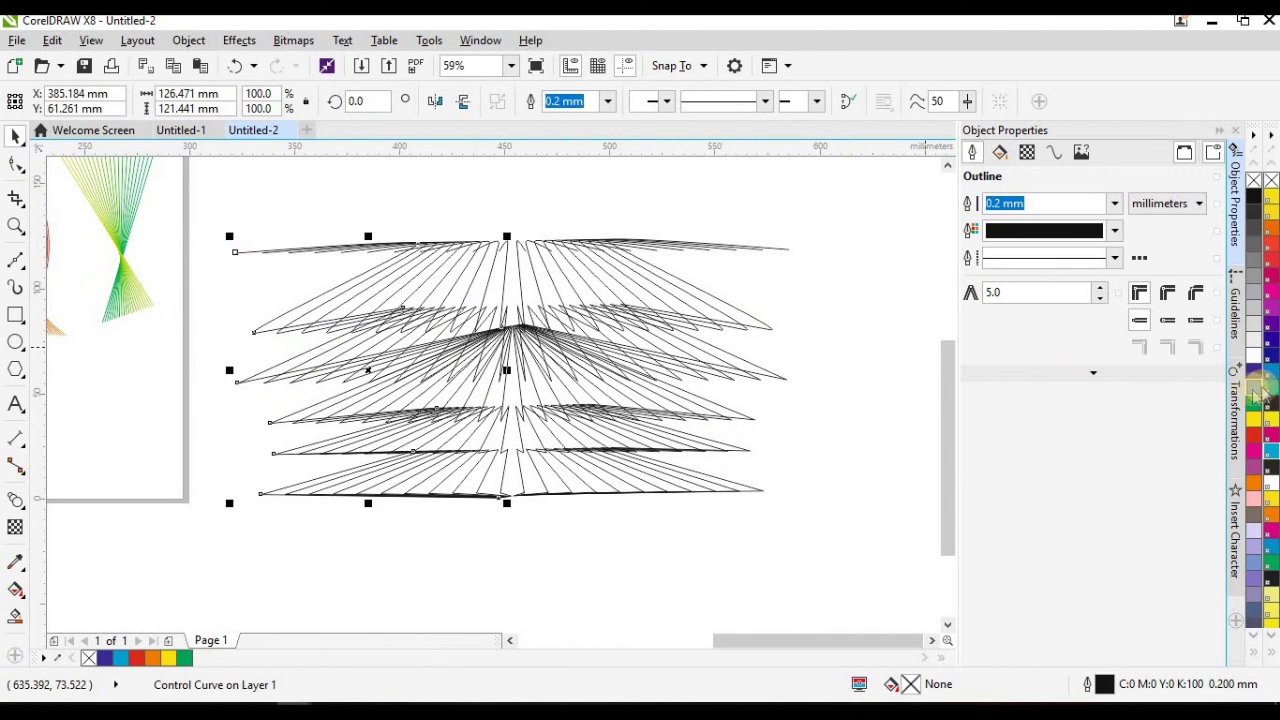
pyautogui.rightClick(1253, 395)
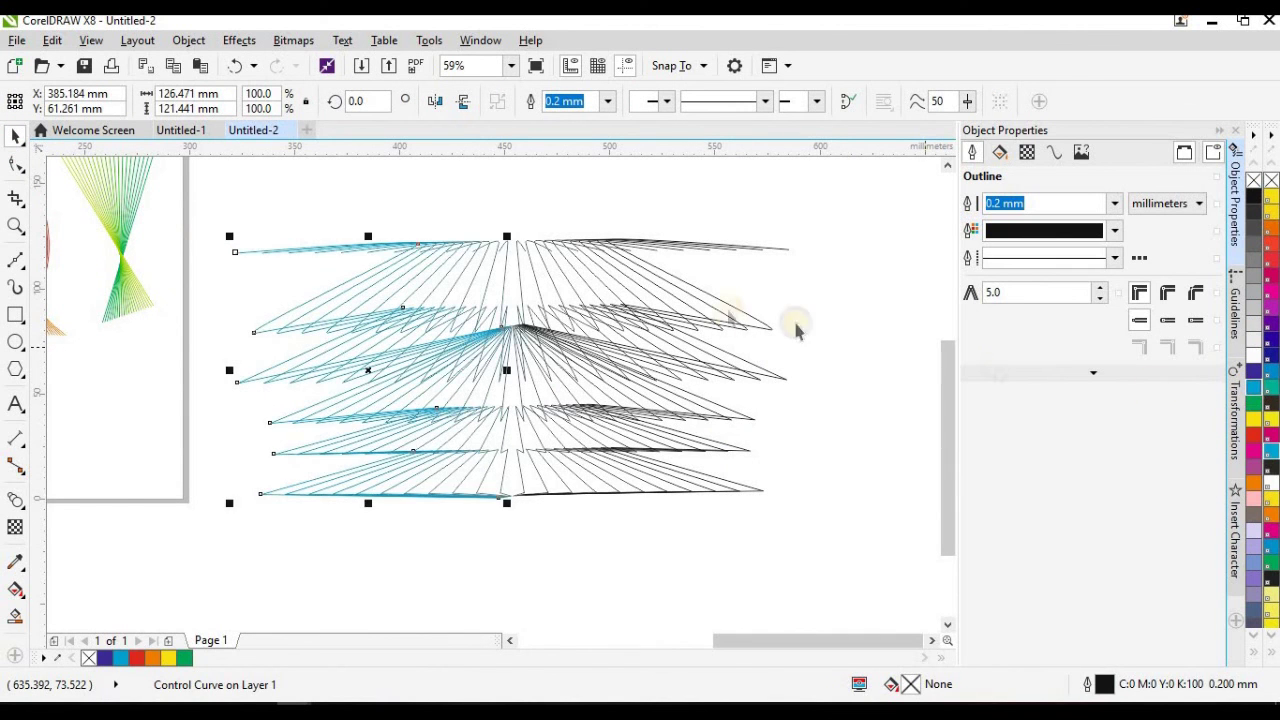
# Step: Set the blend's right zigzag outline to red and move that zigzag about 119 mm left, across the cyan one
pyautogui.click(776, 249)
pyautogui.rightClick(1253, 433)
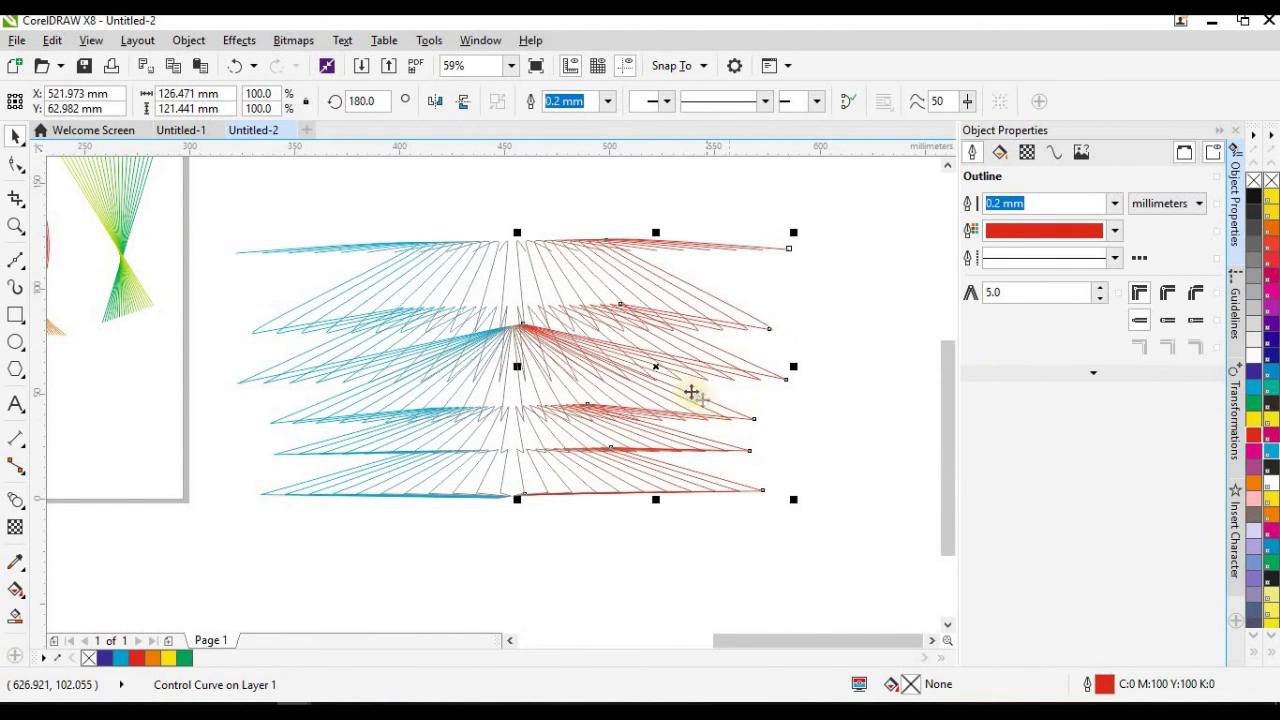
pyautogui.moveTo(655, 370); pyautogui.dragTo(404, 360)
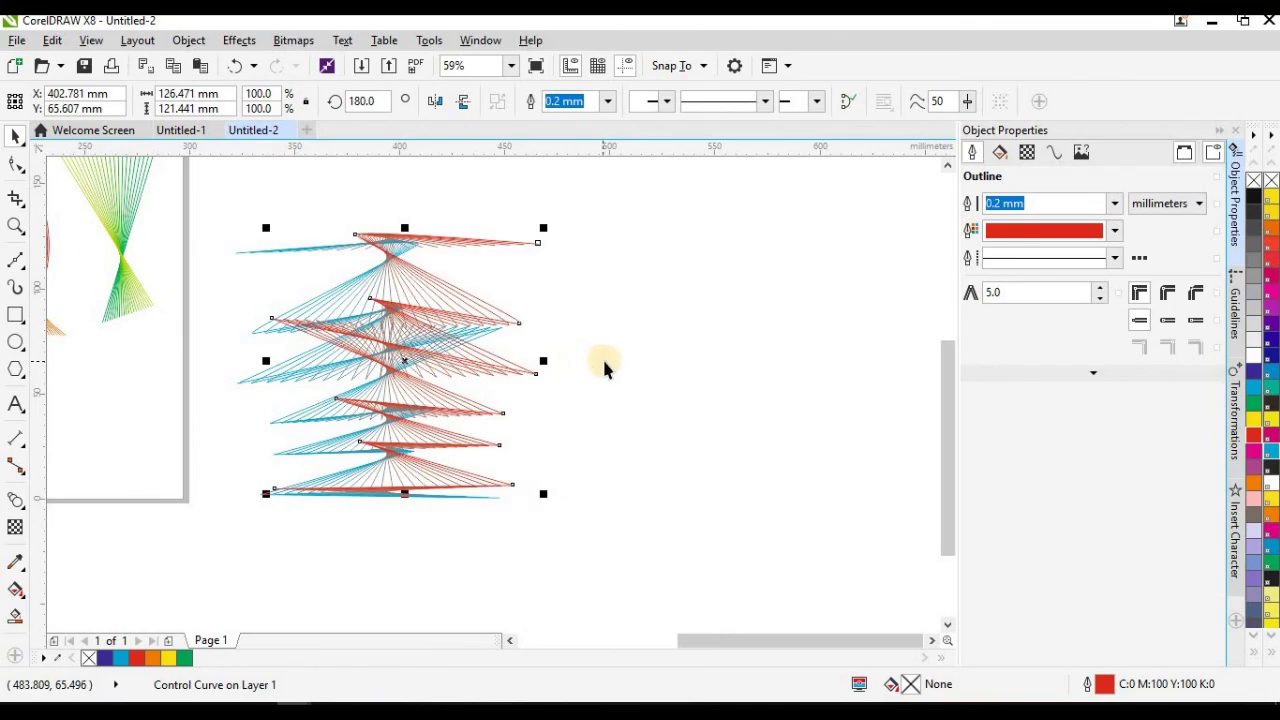